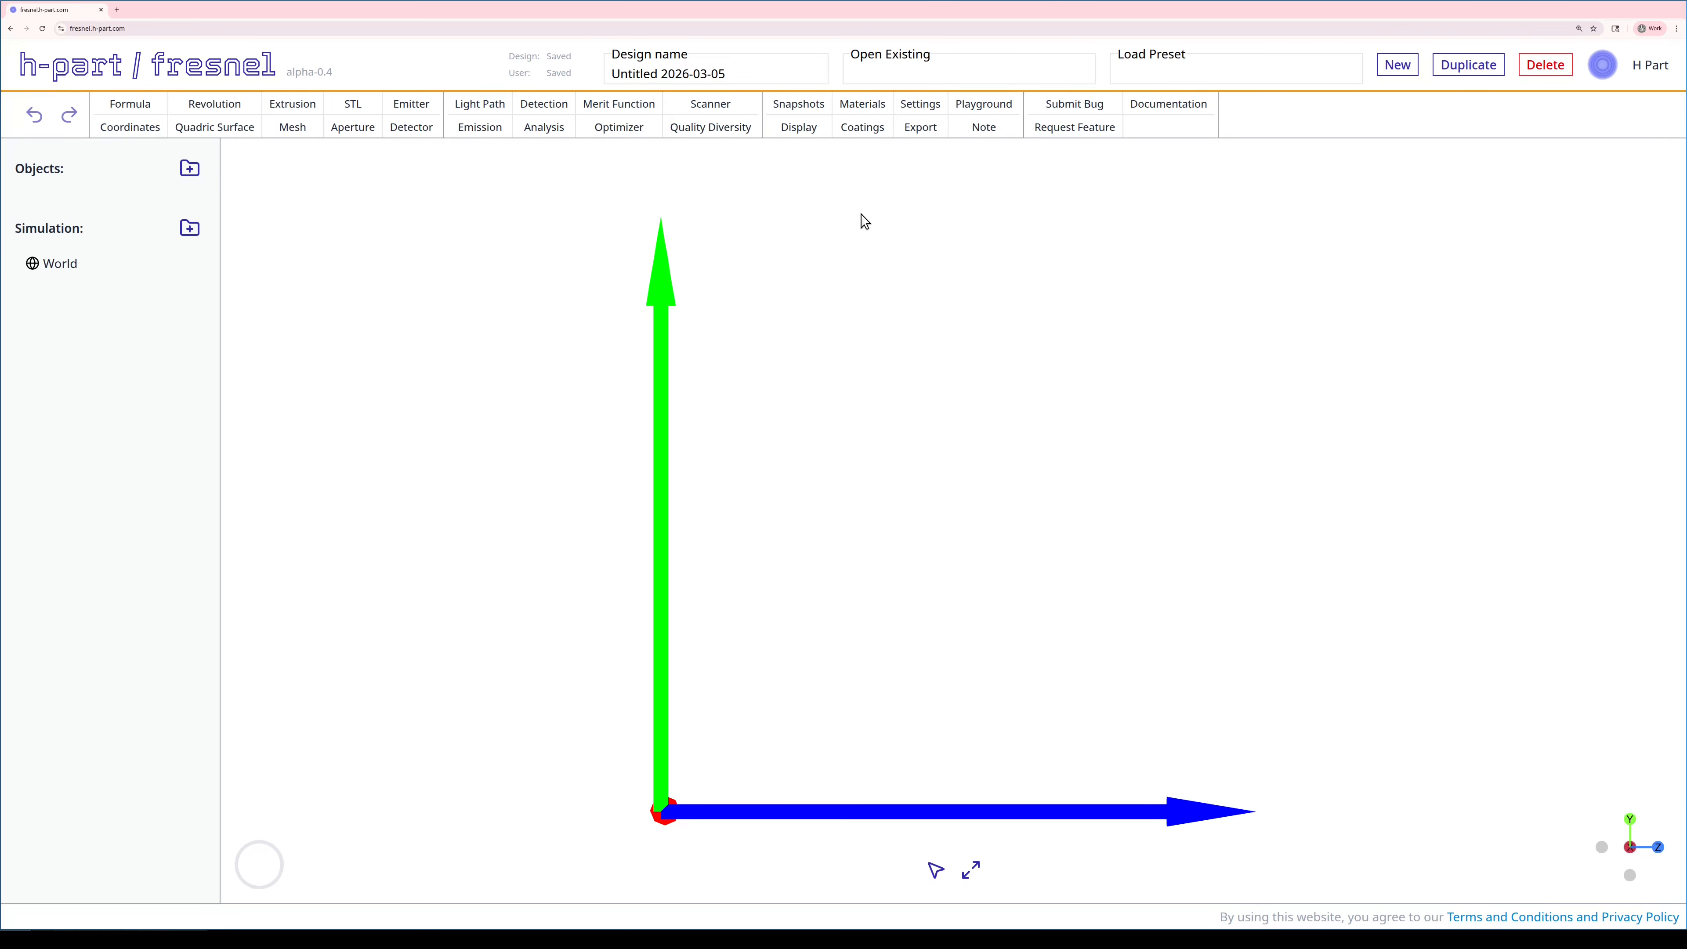
- Create Revolution Body 1 from the PCX preset: radius of curvature 50, diameter 25
{"action": "left_click", "coordinate": [207, 104]}
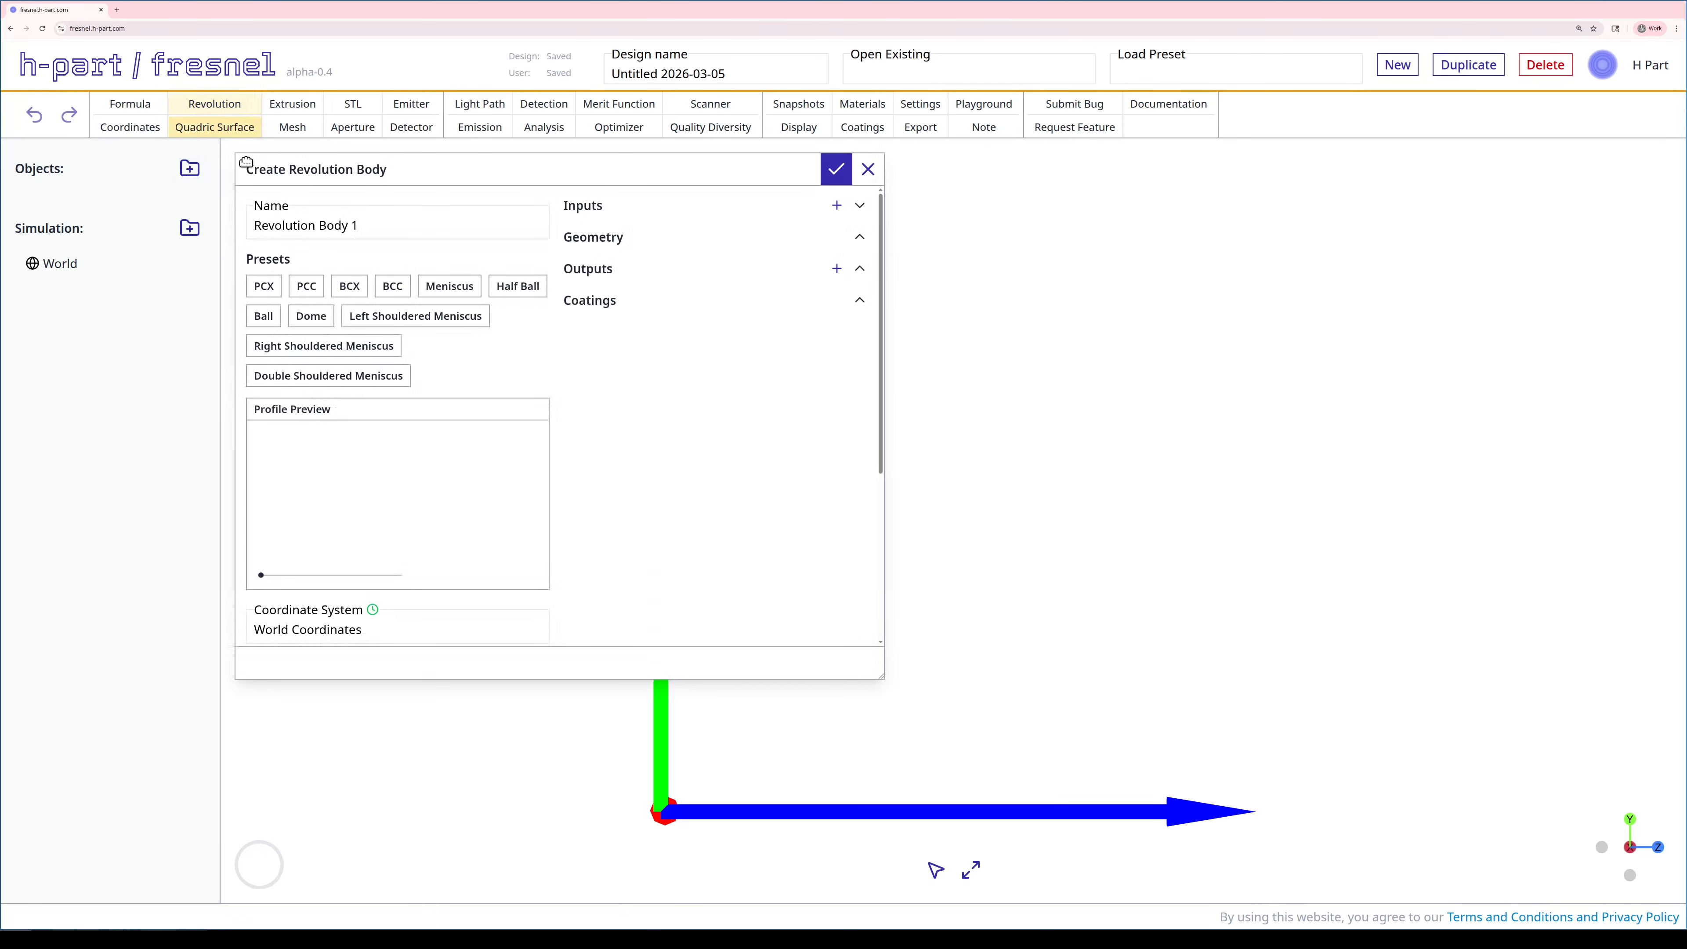
{"action": "left_click", "coordinate": [265, 287]}
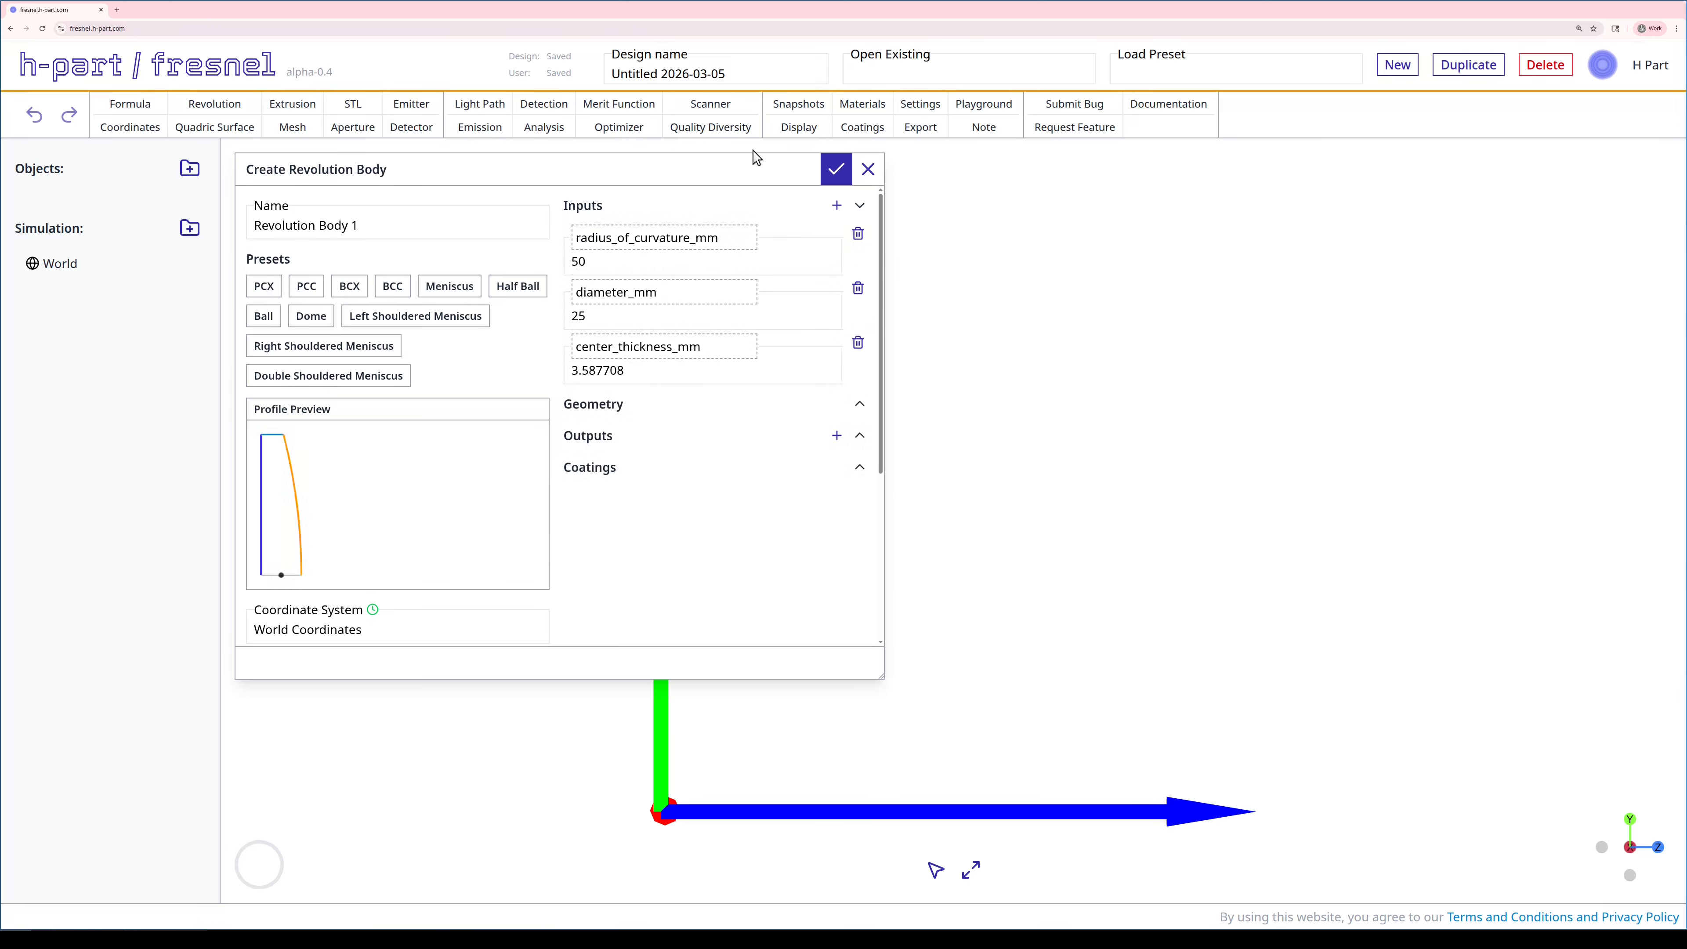
{"action": "left_click", "coordinate": [837, 170]}
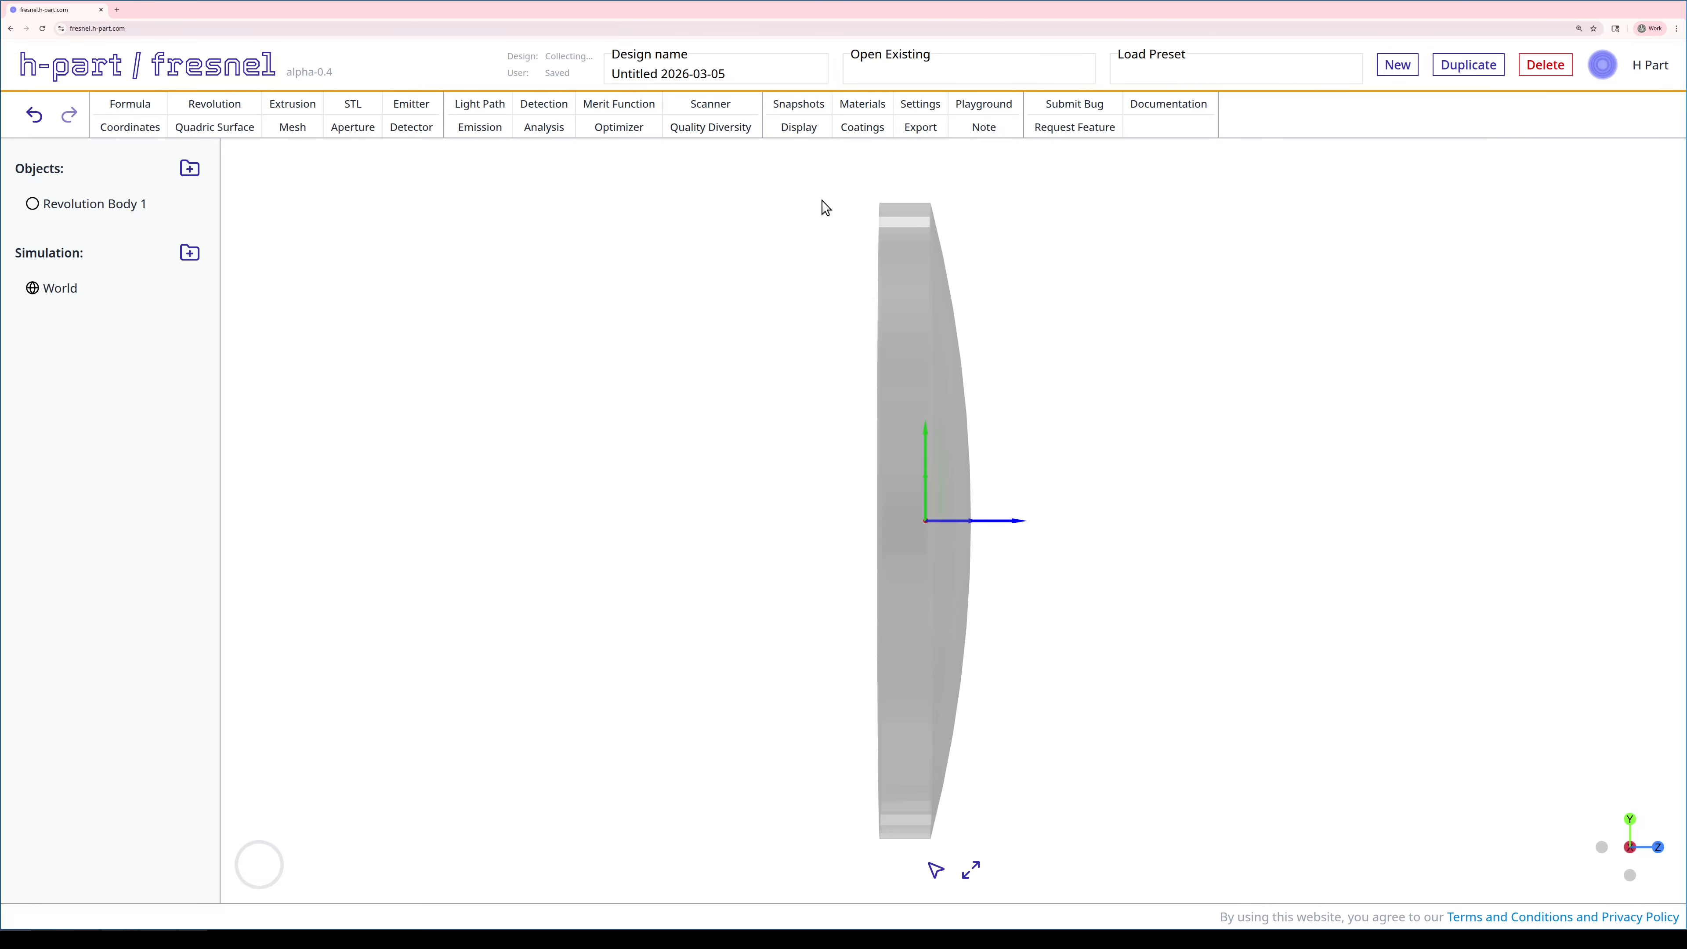
- Add a Uniform Infinite emitter targeting Revolution Body 1 with uniform 400–700 nm wavelengths
{"action": "left_click", "coordinate": [485, 131]}
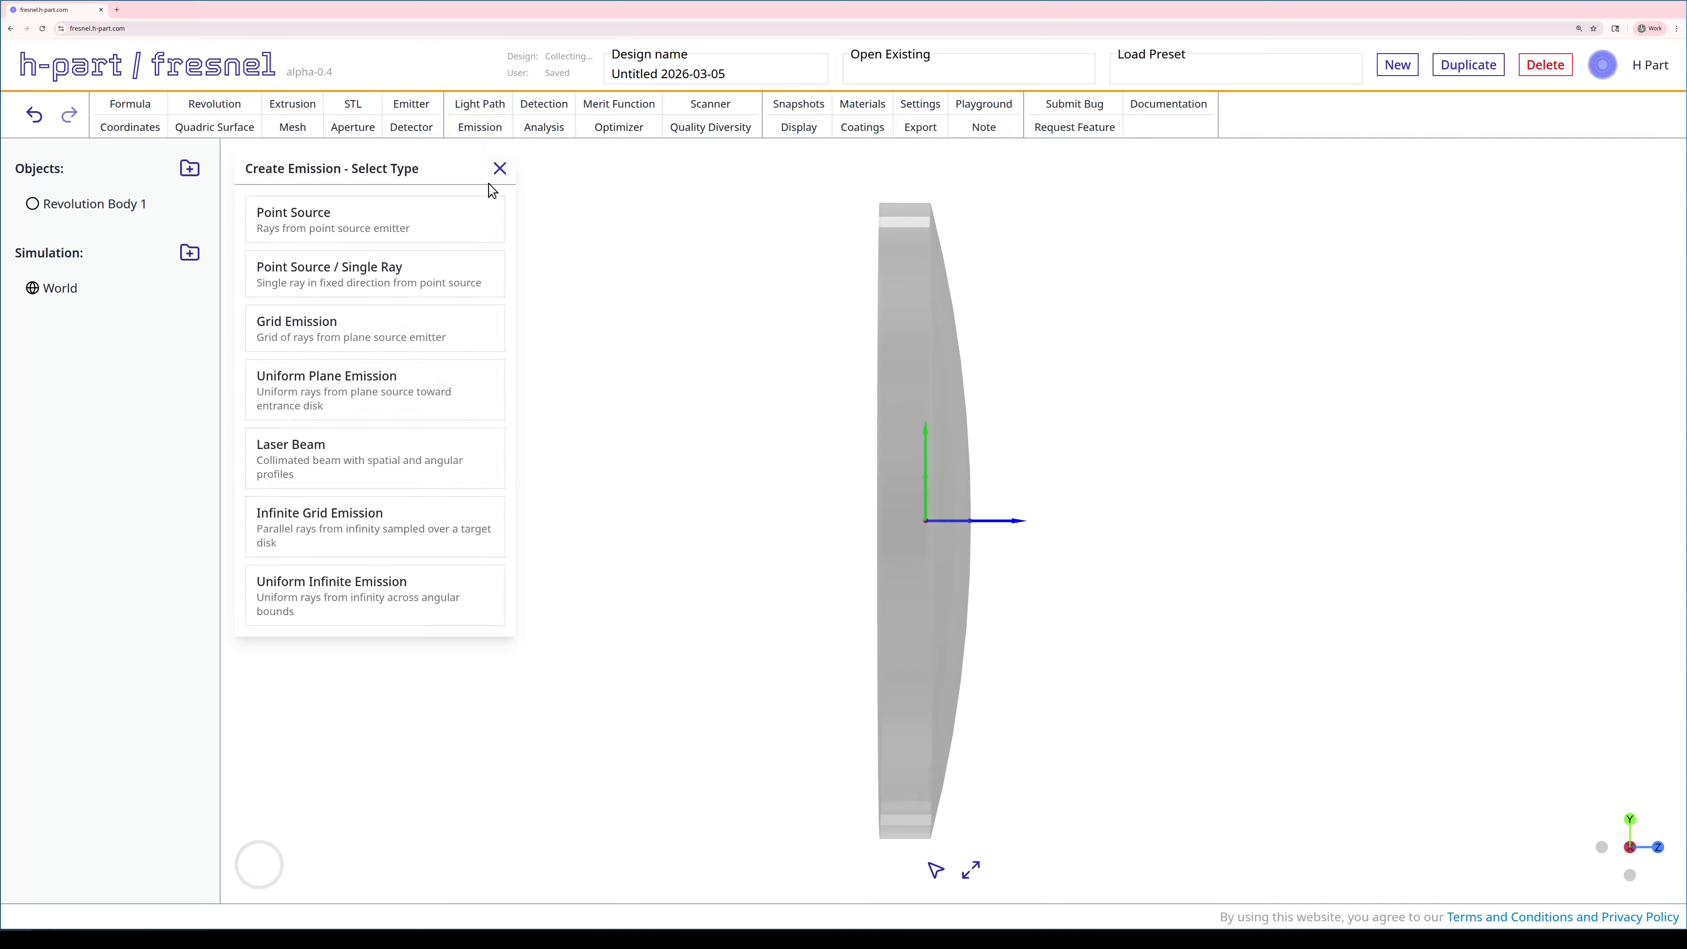
{"action": "left_click", "coordinate": [459, 587]}
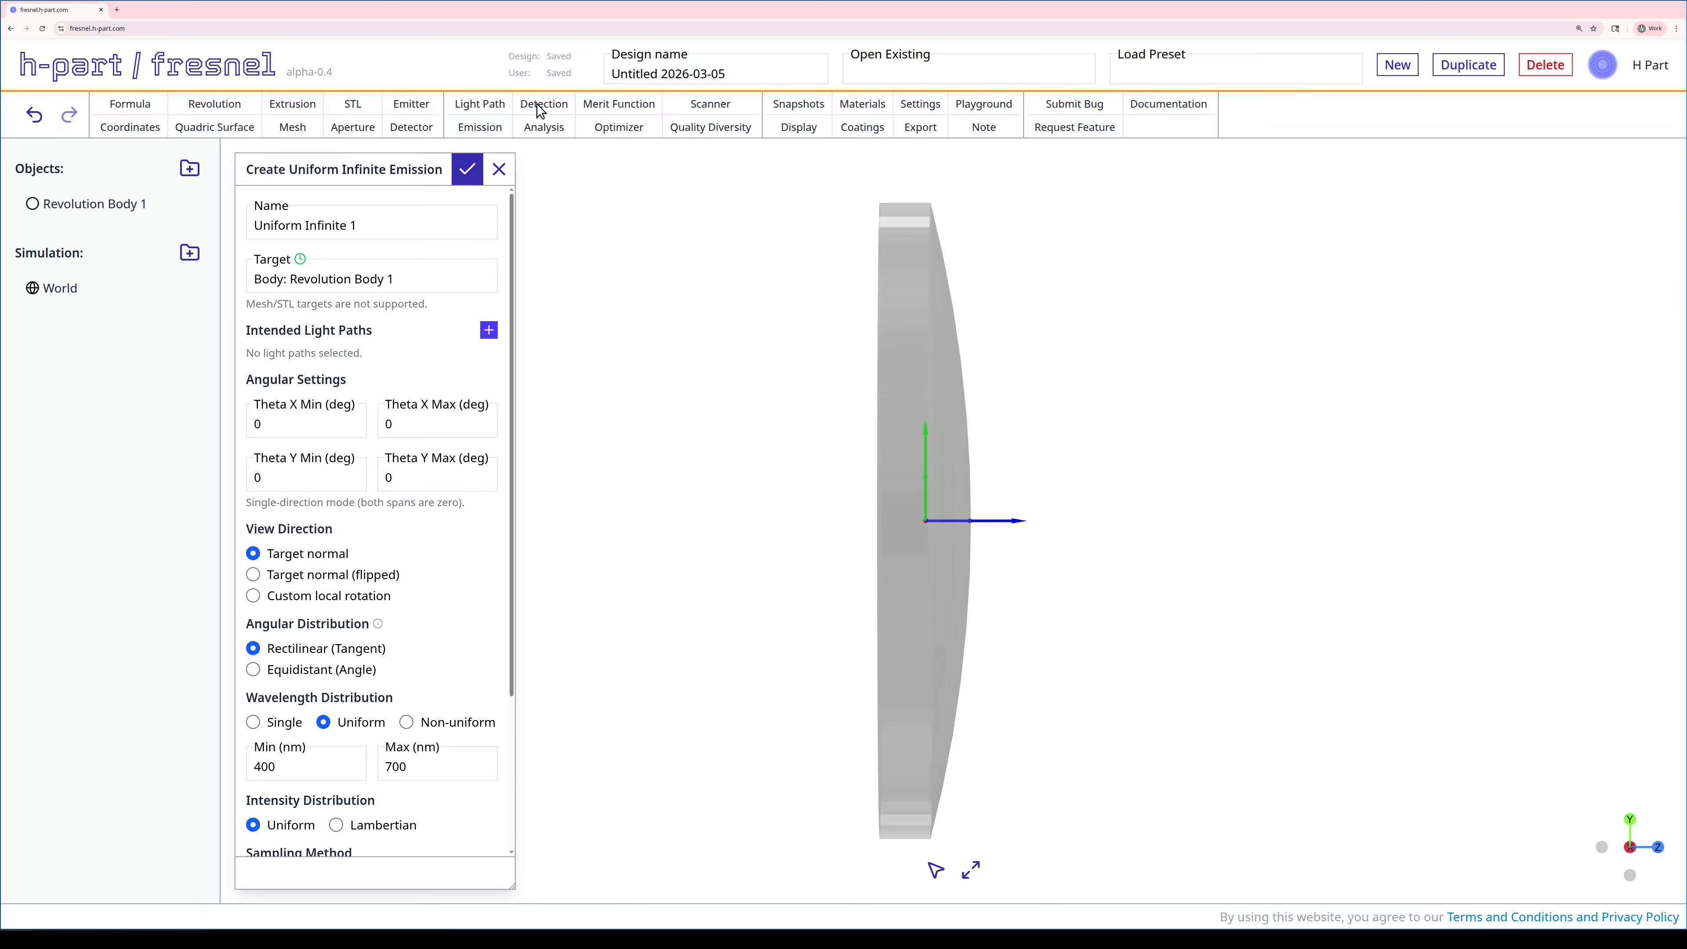
{"action": "left_click", "coordinate": [470, 174]}
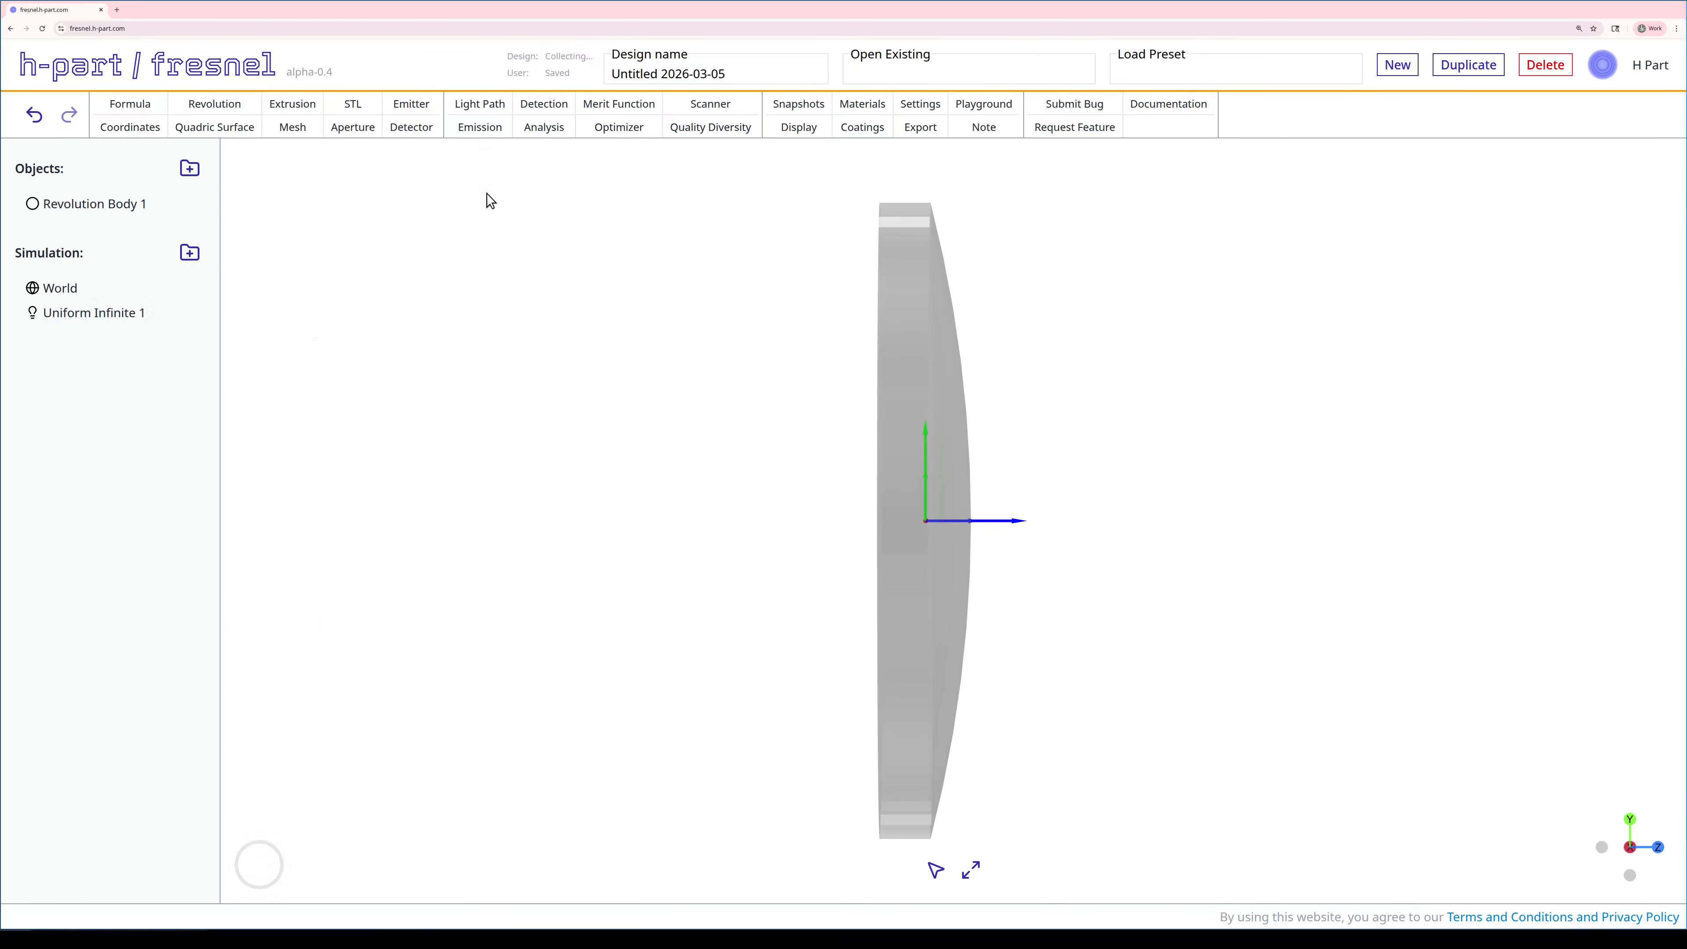
- Cast rays from Uniform Infinite 1 through the lens and fit the whole ray bundle in view
{"action": "right_click", "coordinate": [95, 313]}
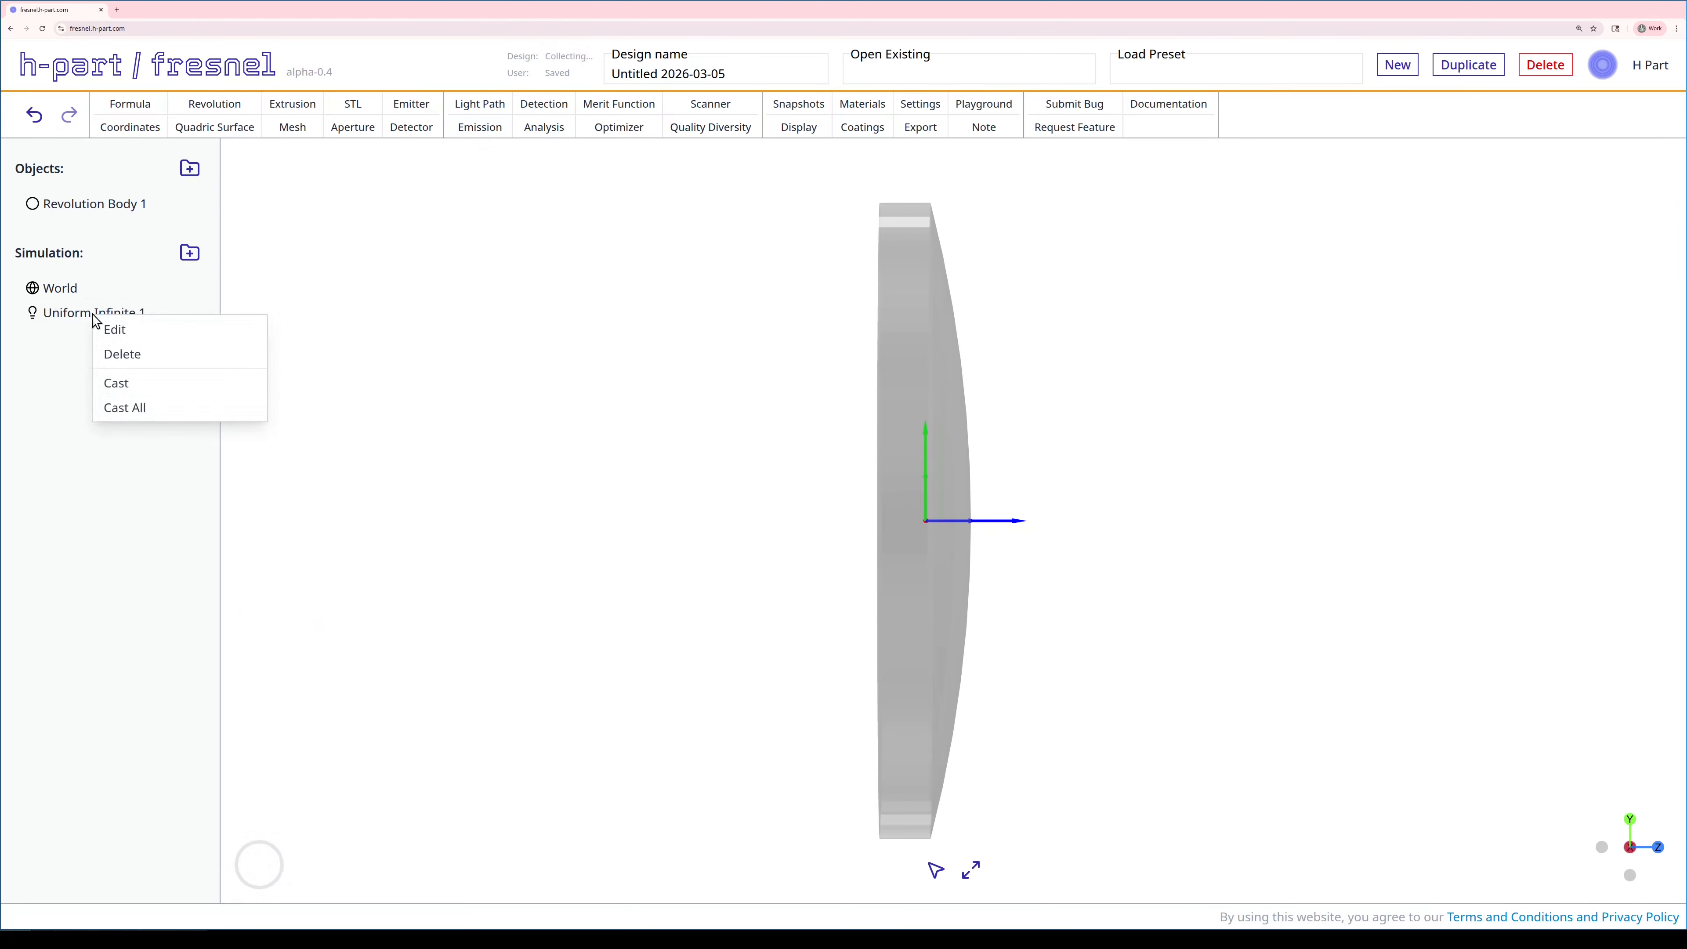
{"action": "left_click", "coordinate": [117, 383]}
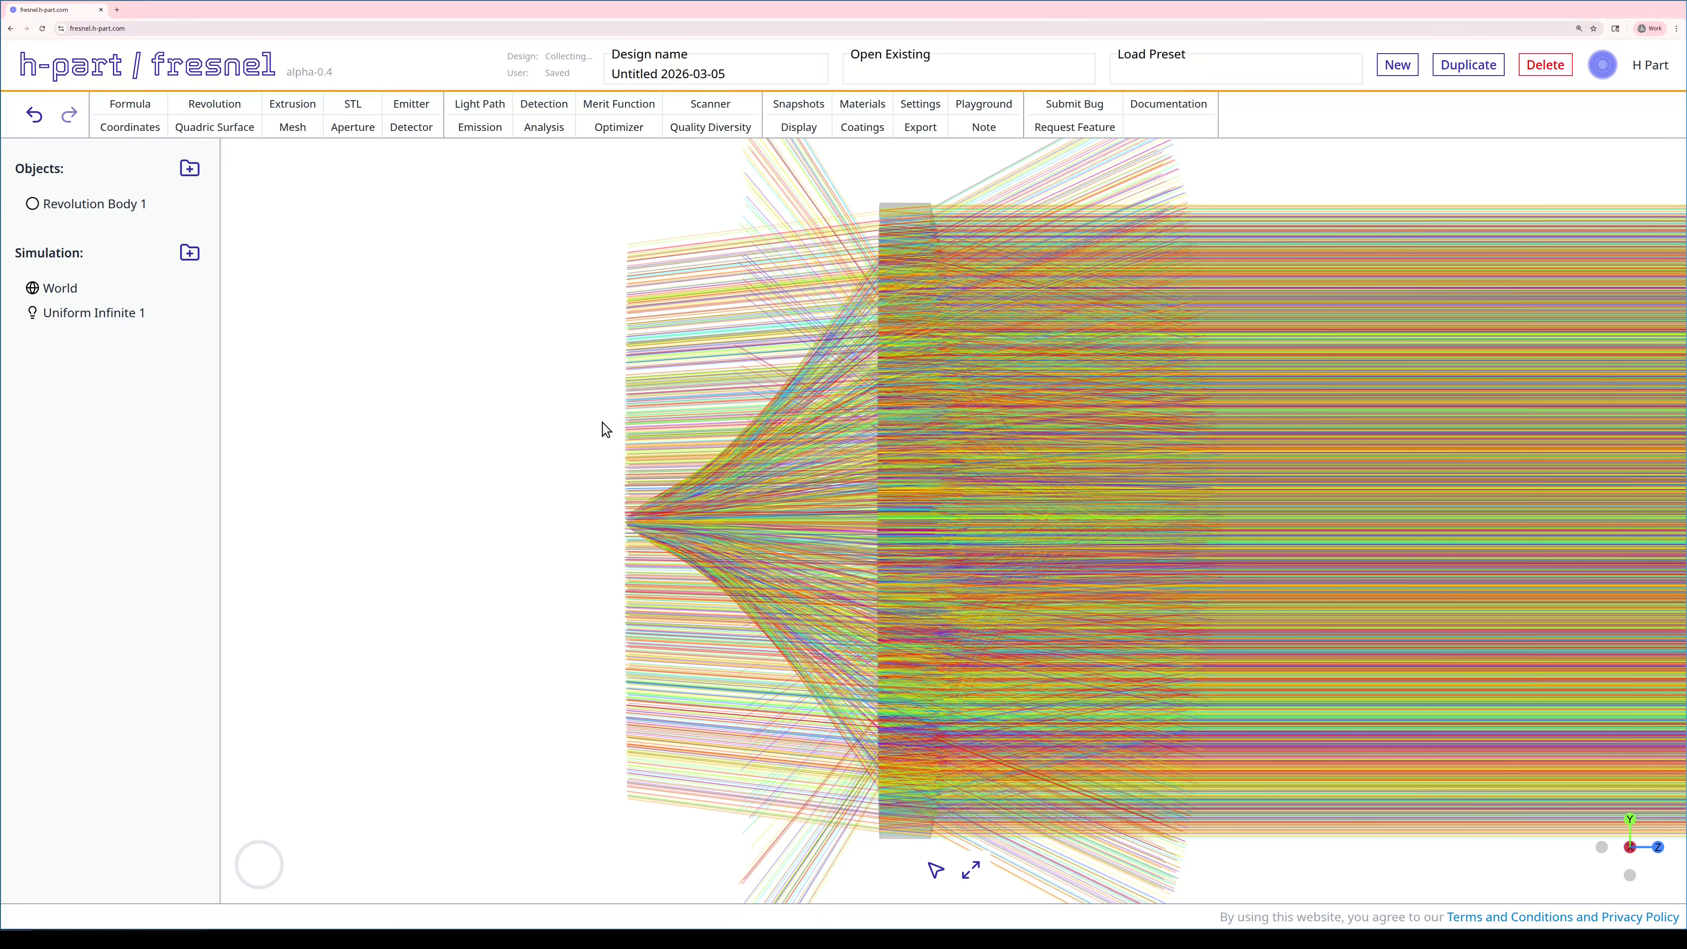
{"action": "scroll", "coordinate": [606, 430], "scroll_direction": "down", "scroll_amount": 5}
{"action": "right_click_drag", "start_coordinate": [606, 430], "coordinate": [331, 435]}
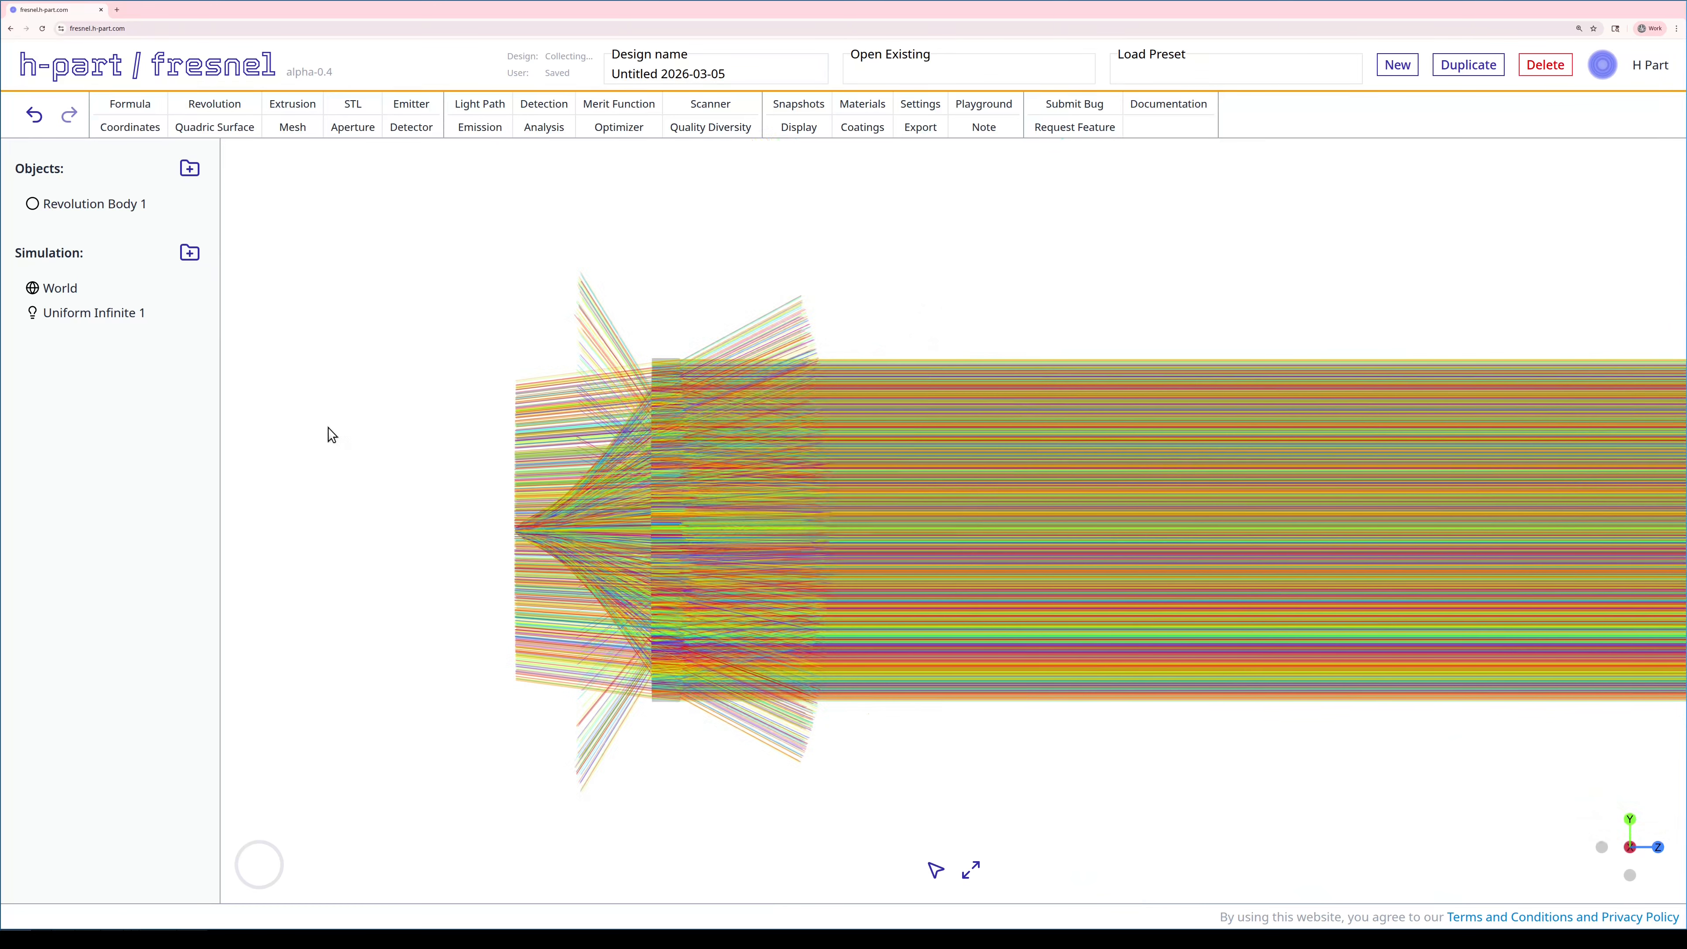
{"action": "left_click", "coordinate": [970, 870]}
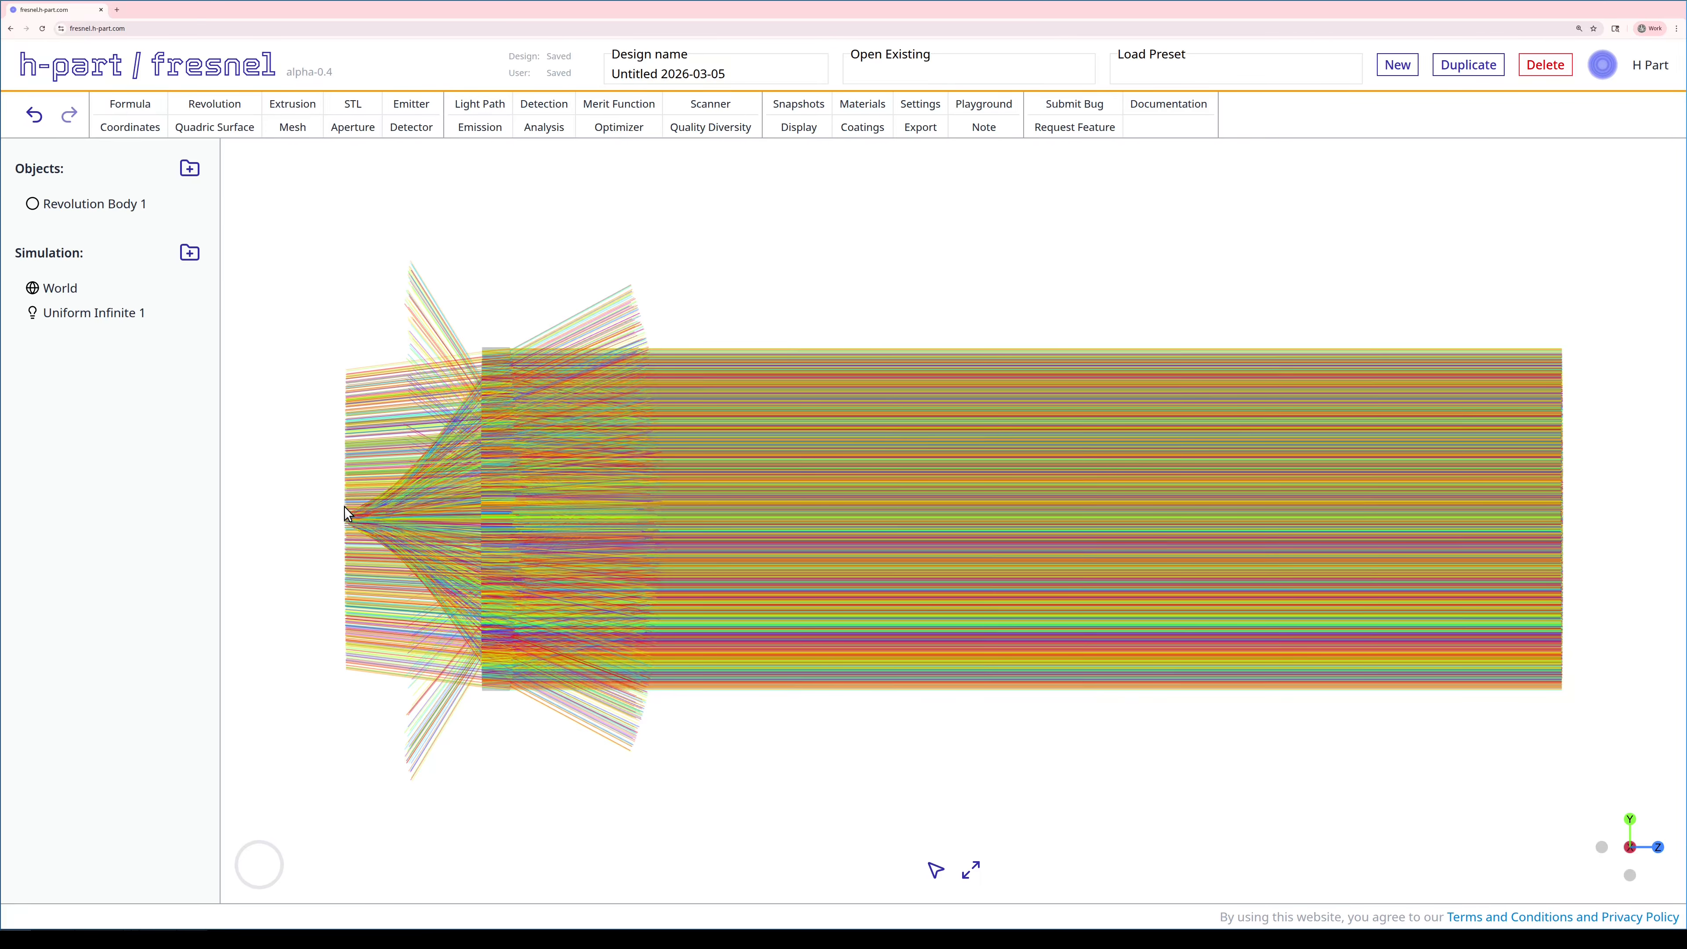
- Change the emitter's View Direction to Target normal (flipped)
{"action": "right_click", "coordinate": [60, 319]}
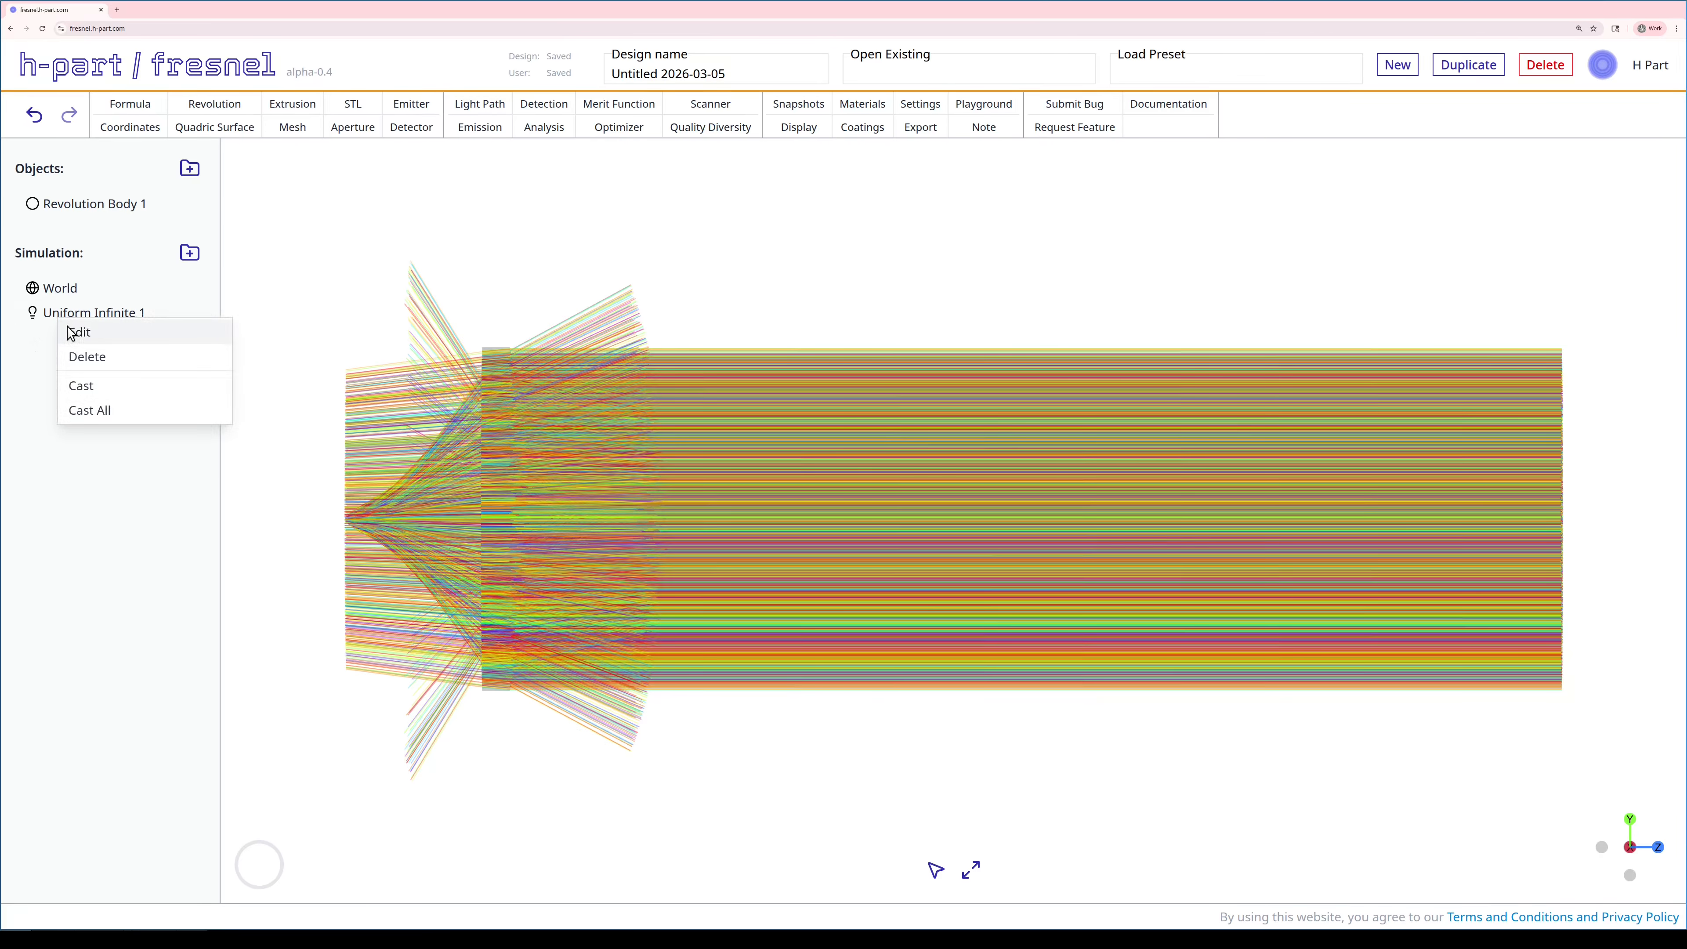
{"action": "left_click", "coordinate": [69, 331]}
{"action": "scroll", "coordinate": [445, 603], "scroll_direction": "down", "scroll_amount": 1}
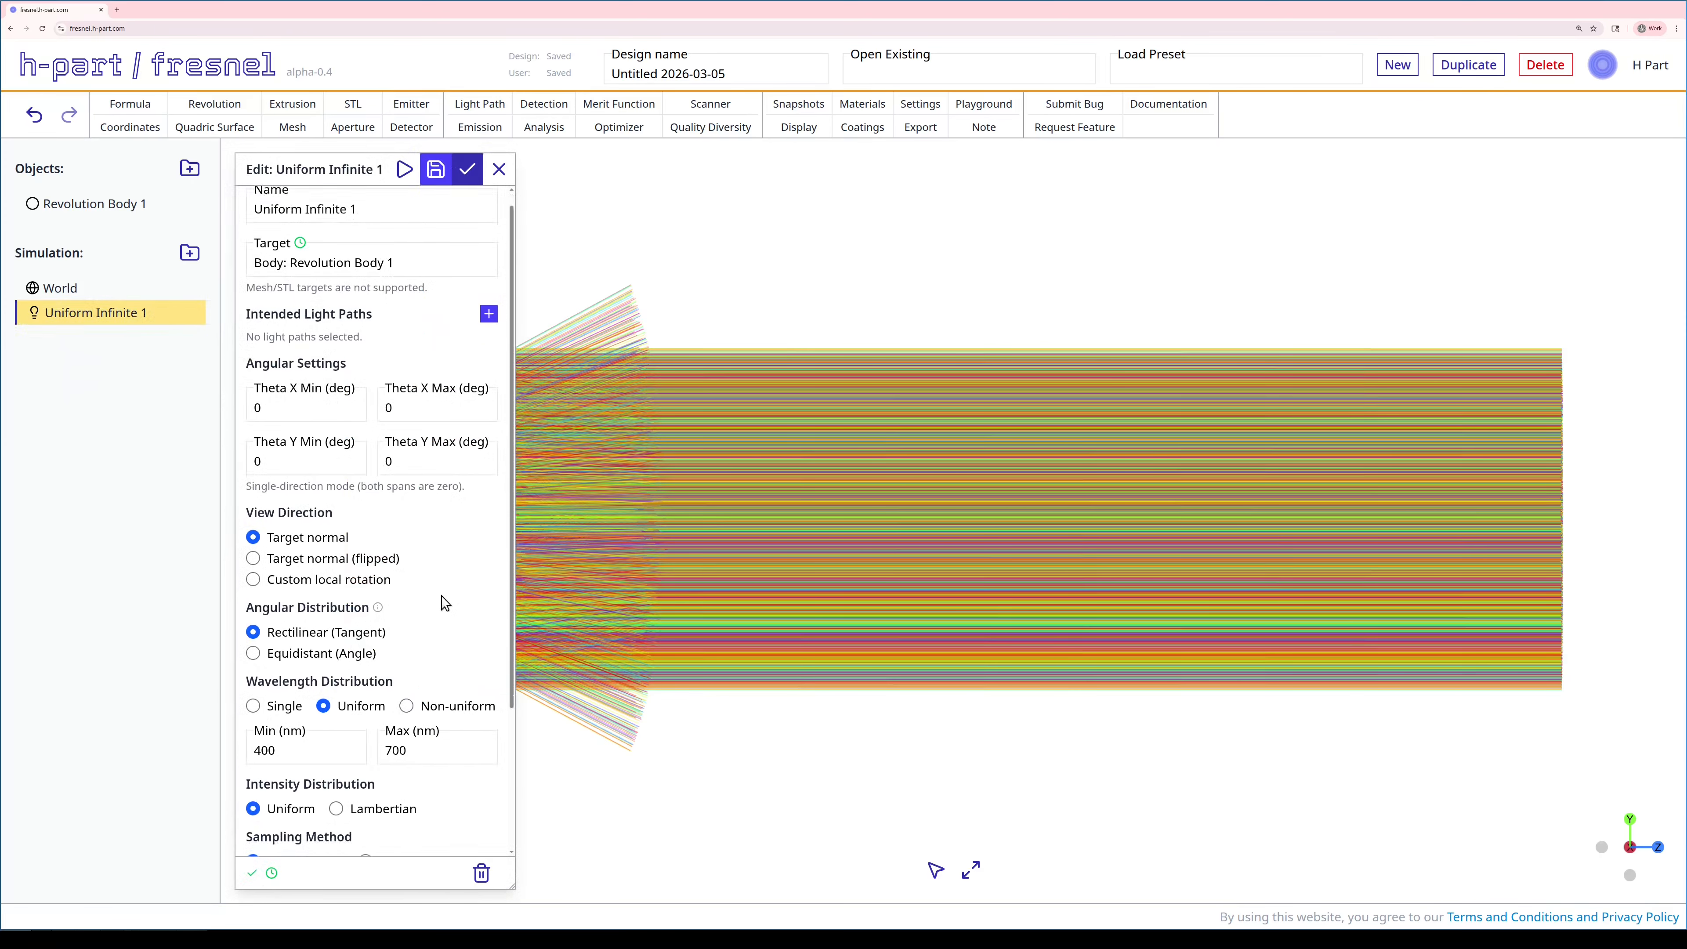
{"action": "left_click", "coordinate": [350, 524]}
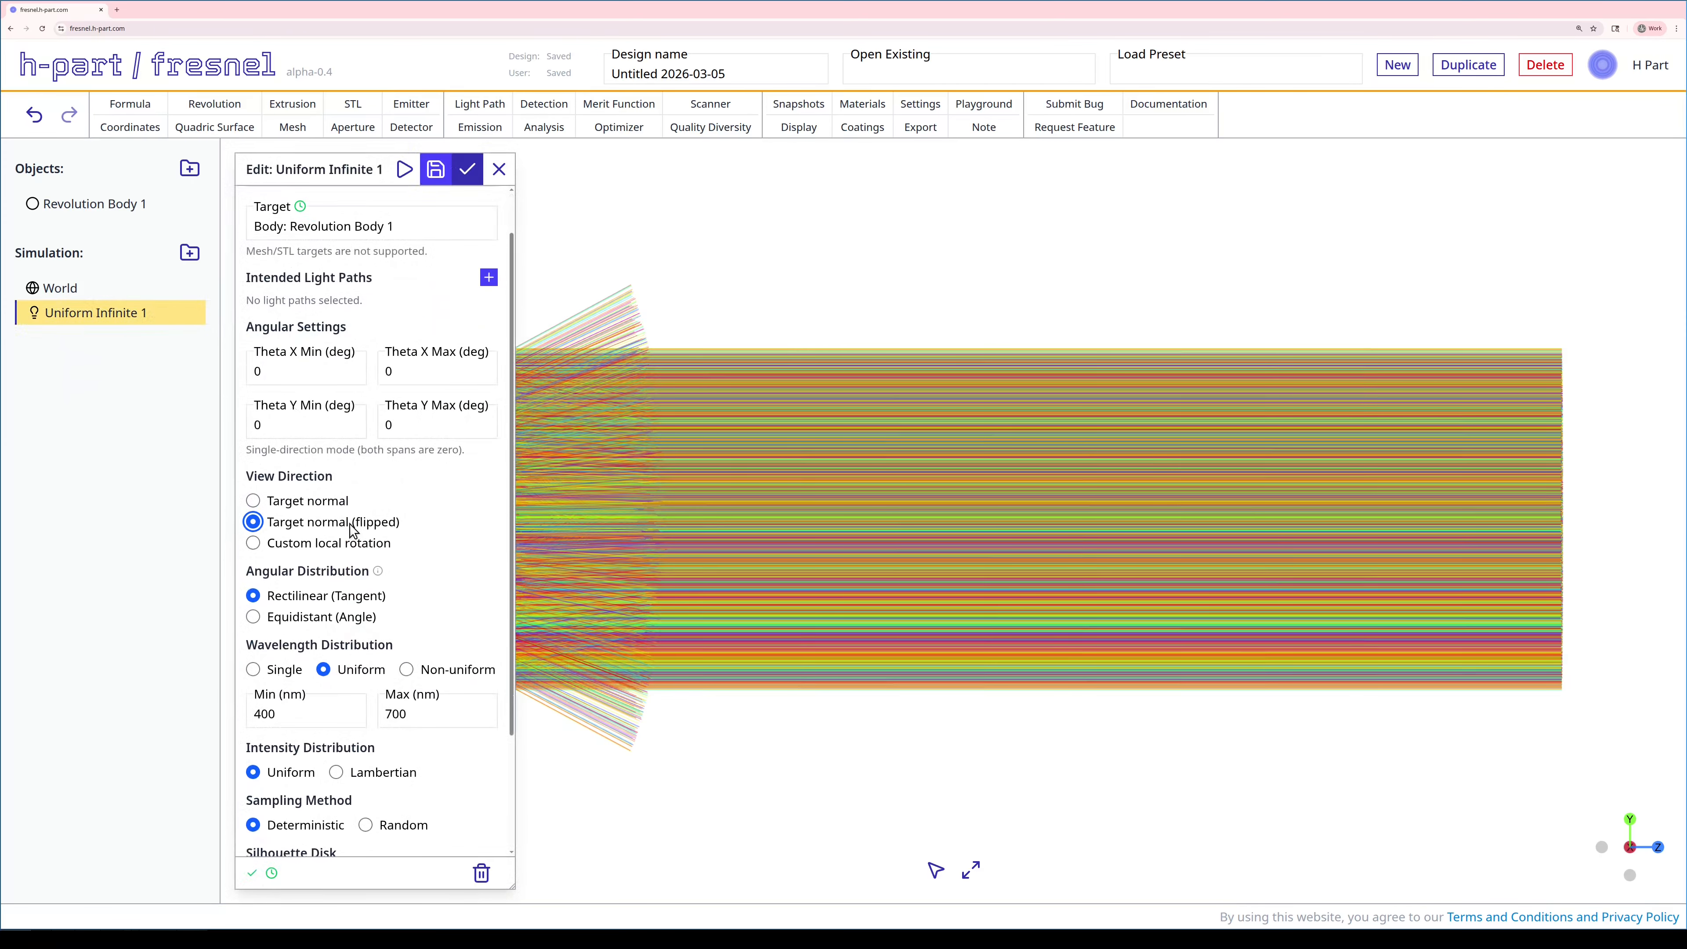
{"action": "left_click", "coordinate": [467, 168]}
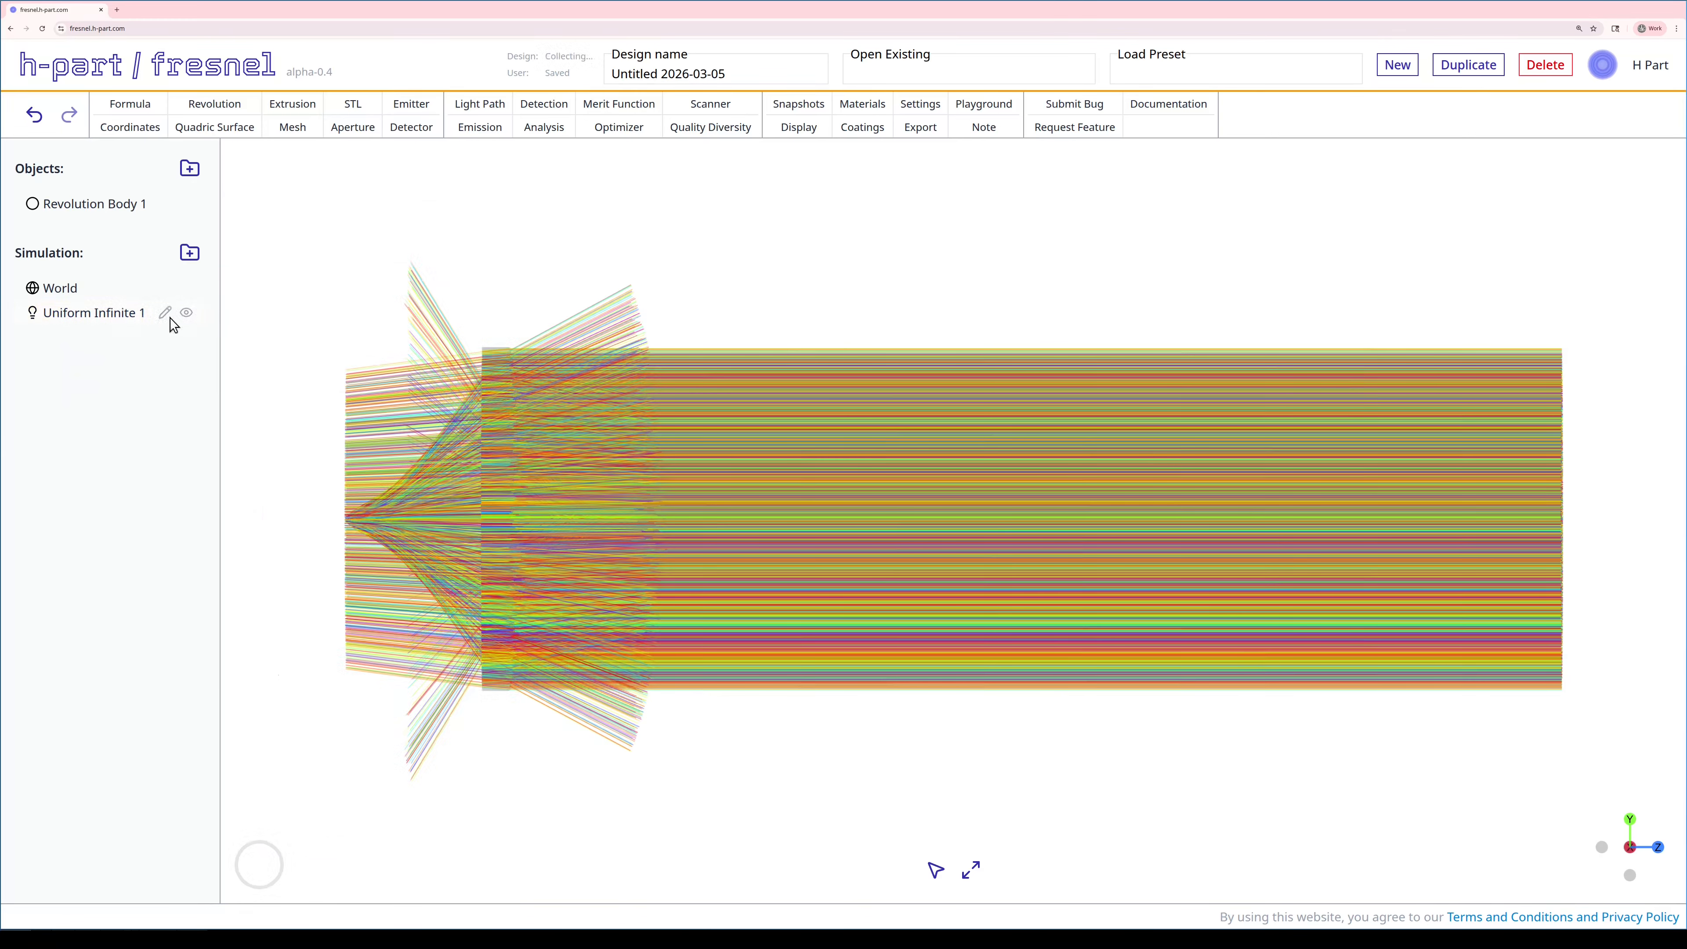
- Re-cast all rays and fit the converging ray bundle into view
{"action": "right_click", "coordinate": [117, 313]}
{"action": "left_click", "coordinate": [132, 401]}
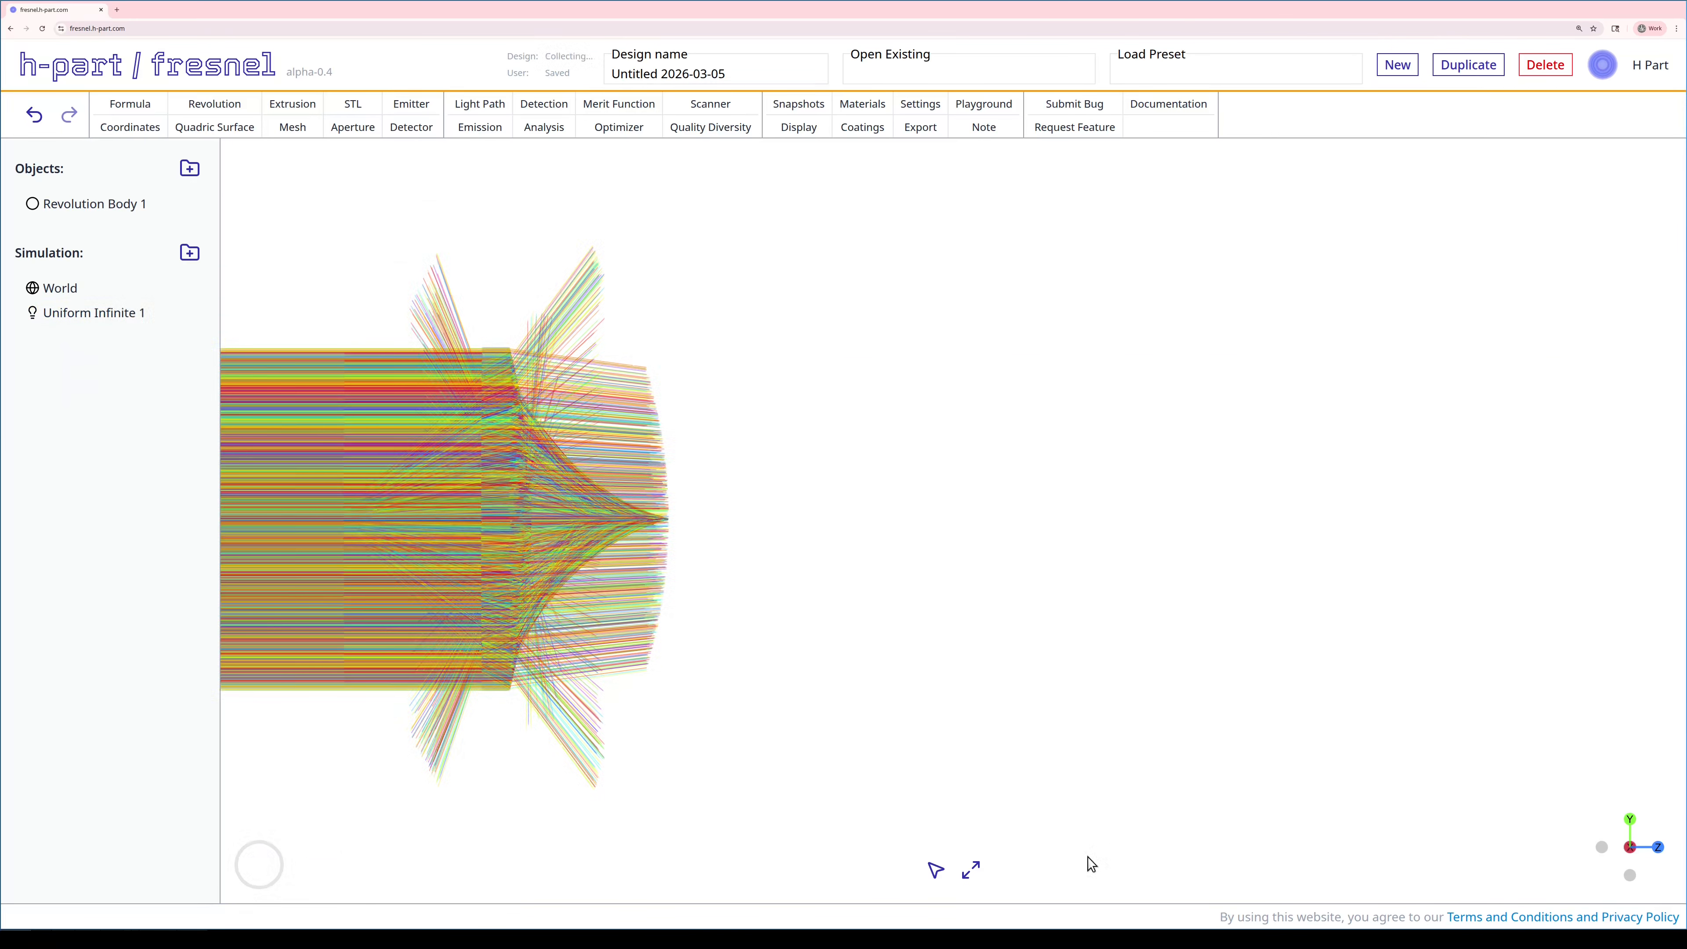
{"action": "left_click", "coordinate": [970, 872]}
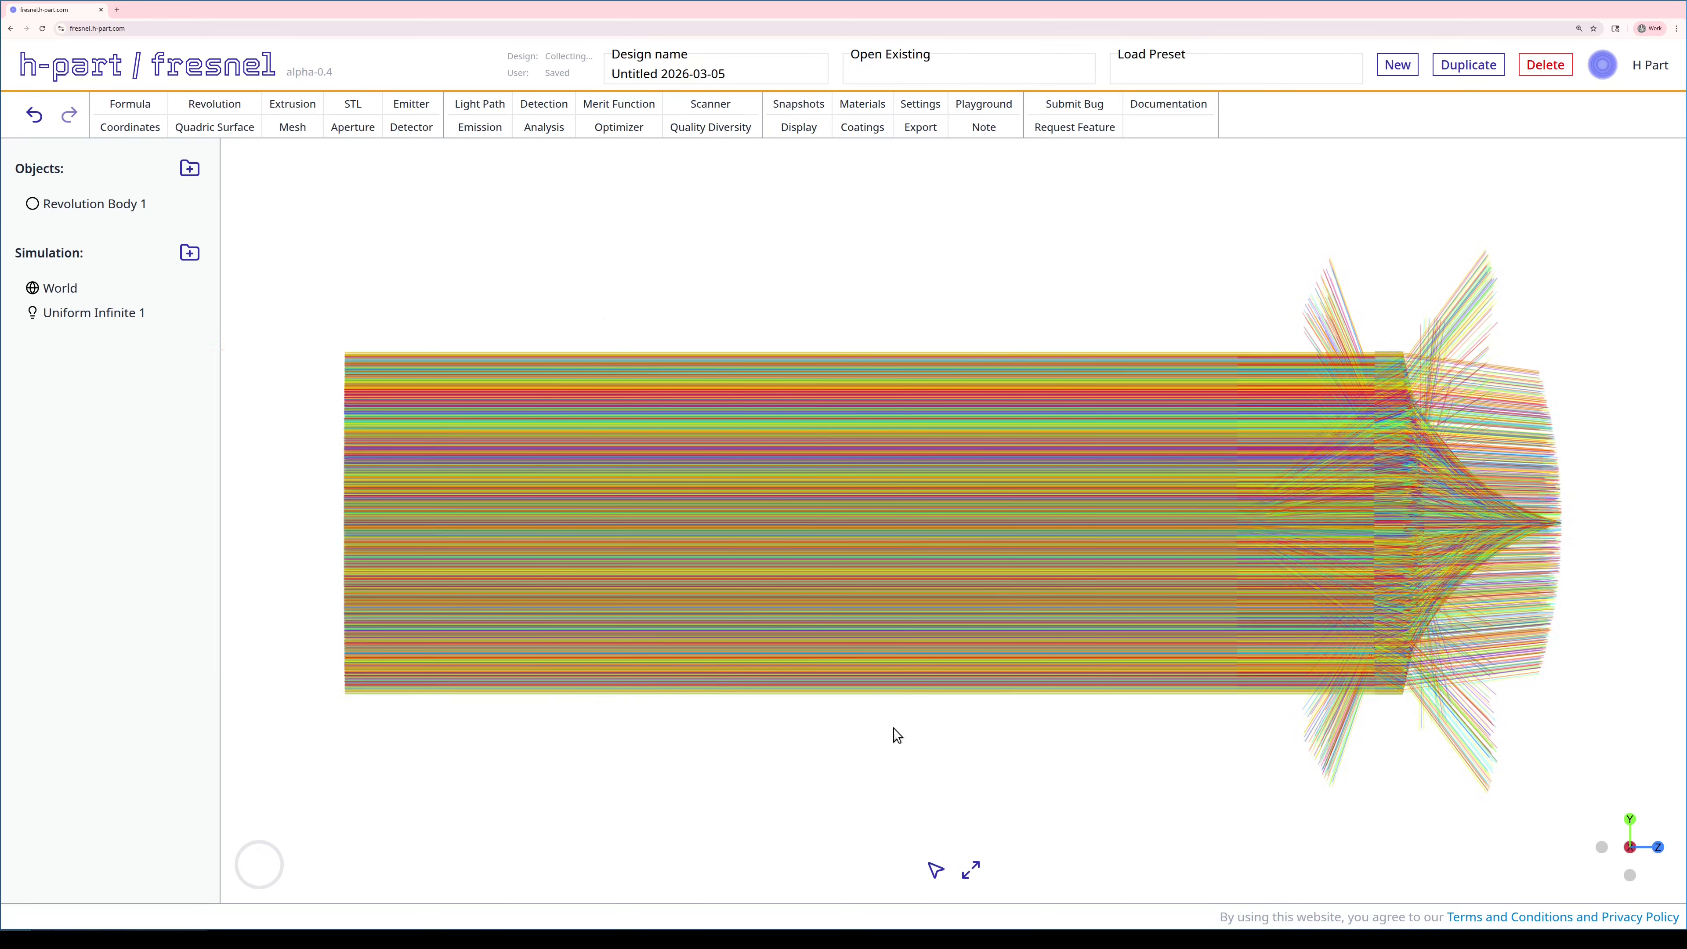
- Enable the X +/- 1 mm section view so only rays between -1 and 1 mm display
{"action": "left_click", "coordinate": [811, 131]}
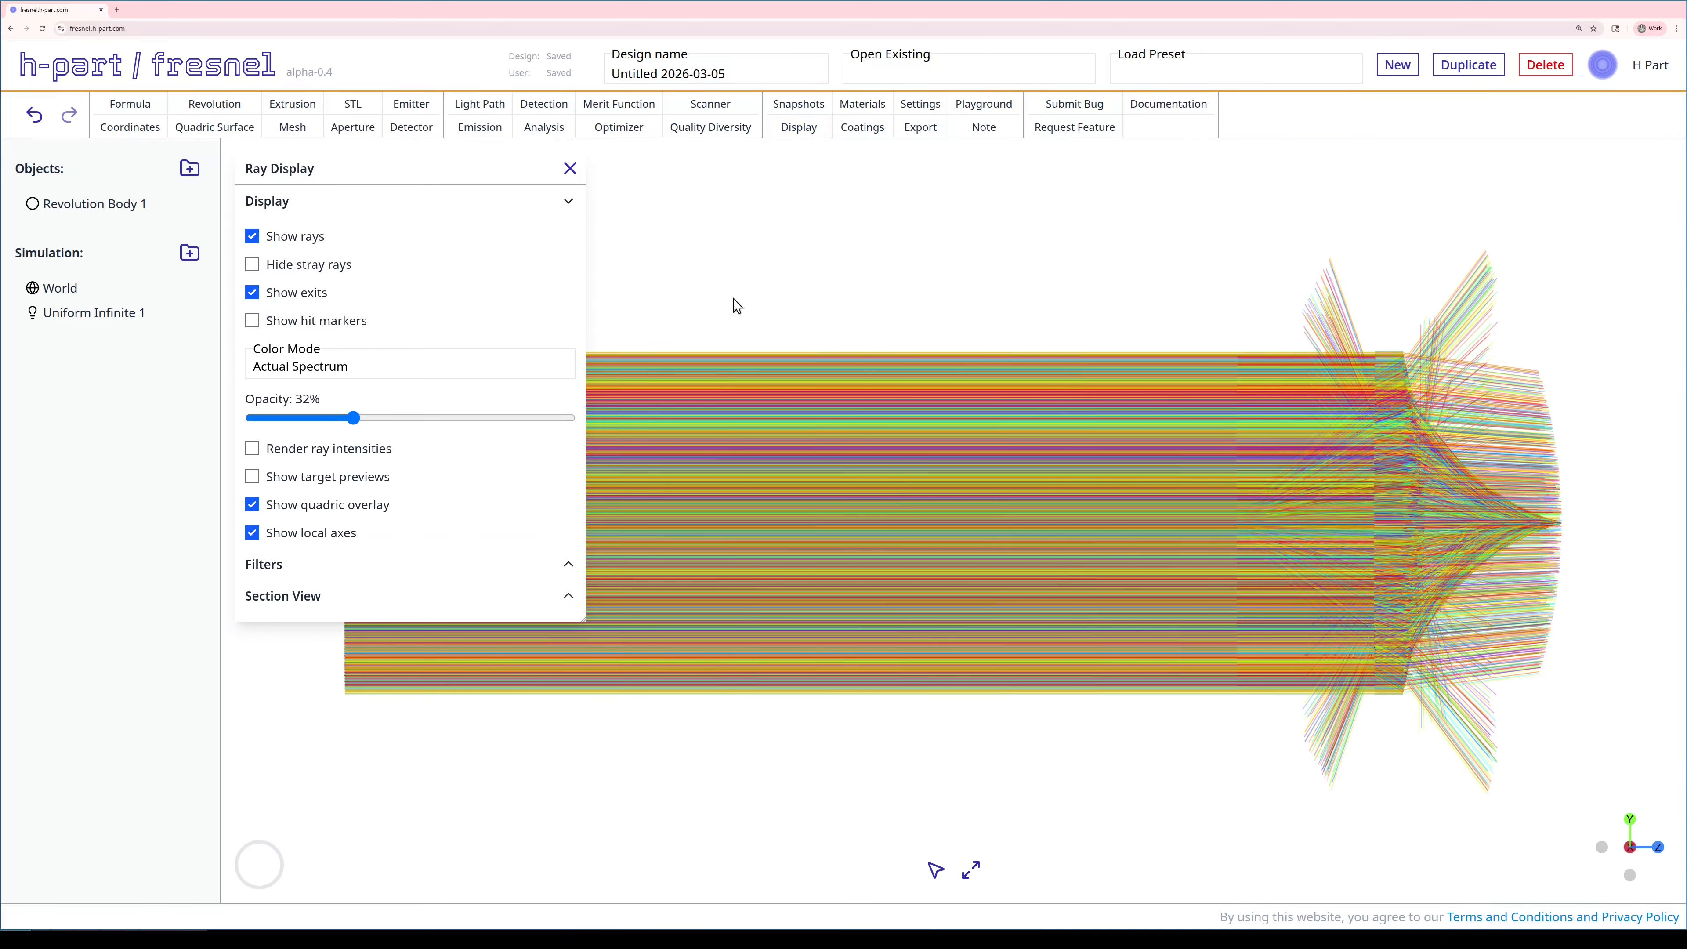
{"action": "left_click", "coordinate": [291, 598]}
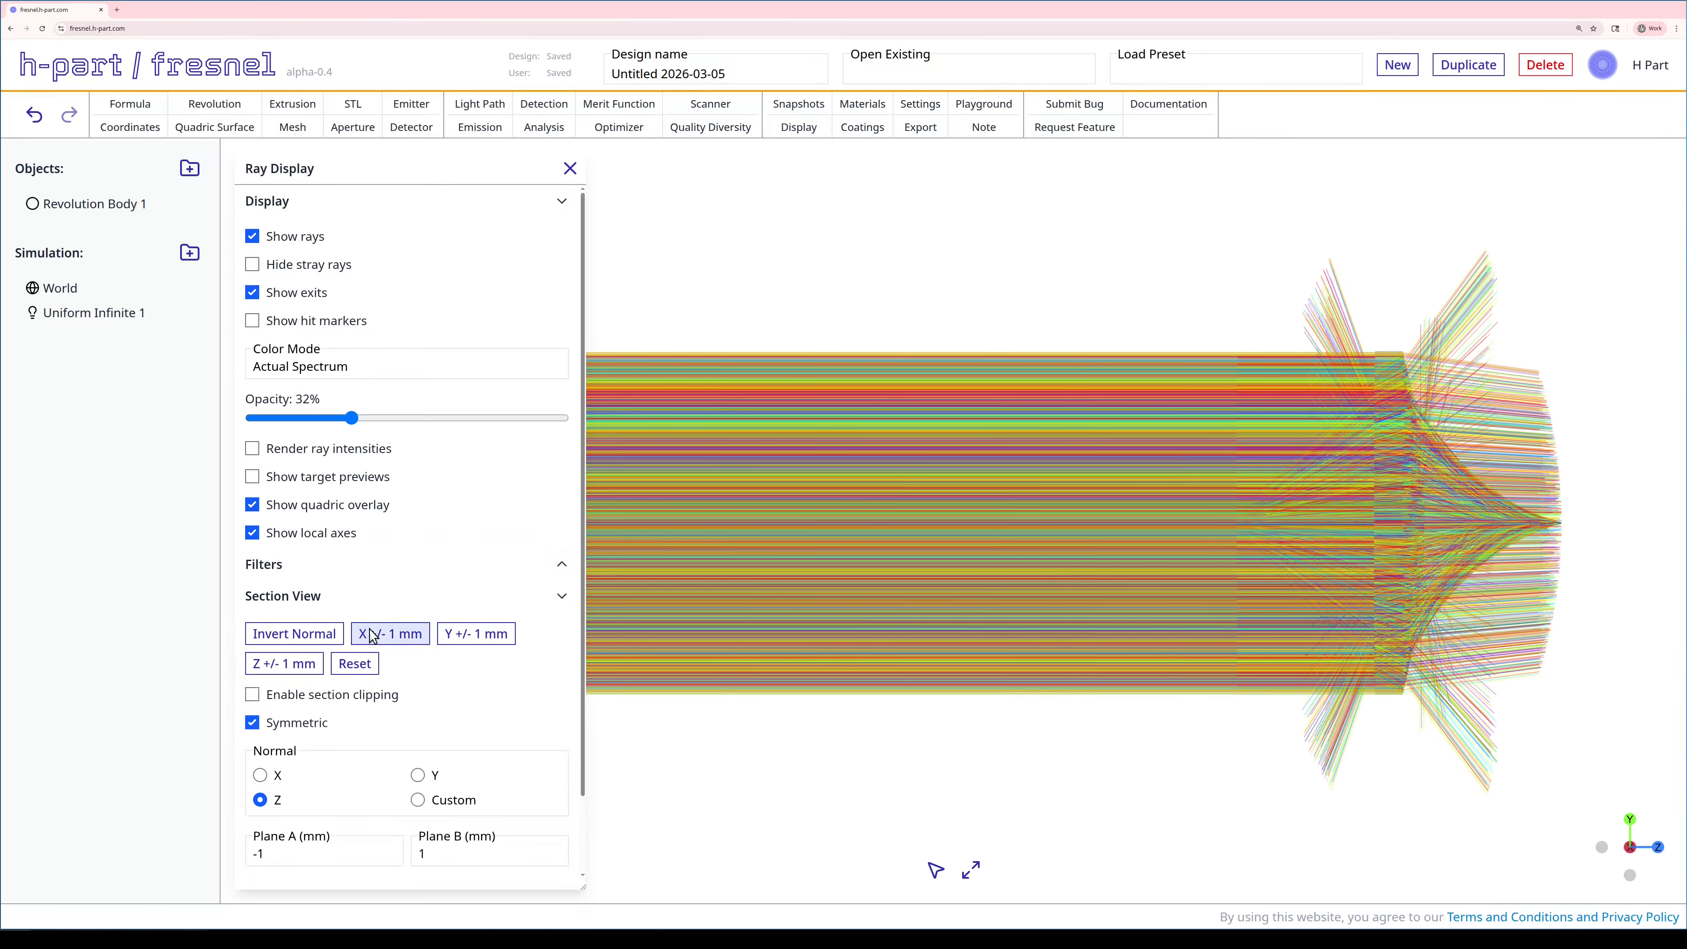
{"action": "left_click", "coordinate": [391, 630]}
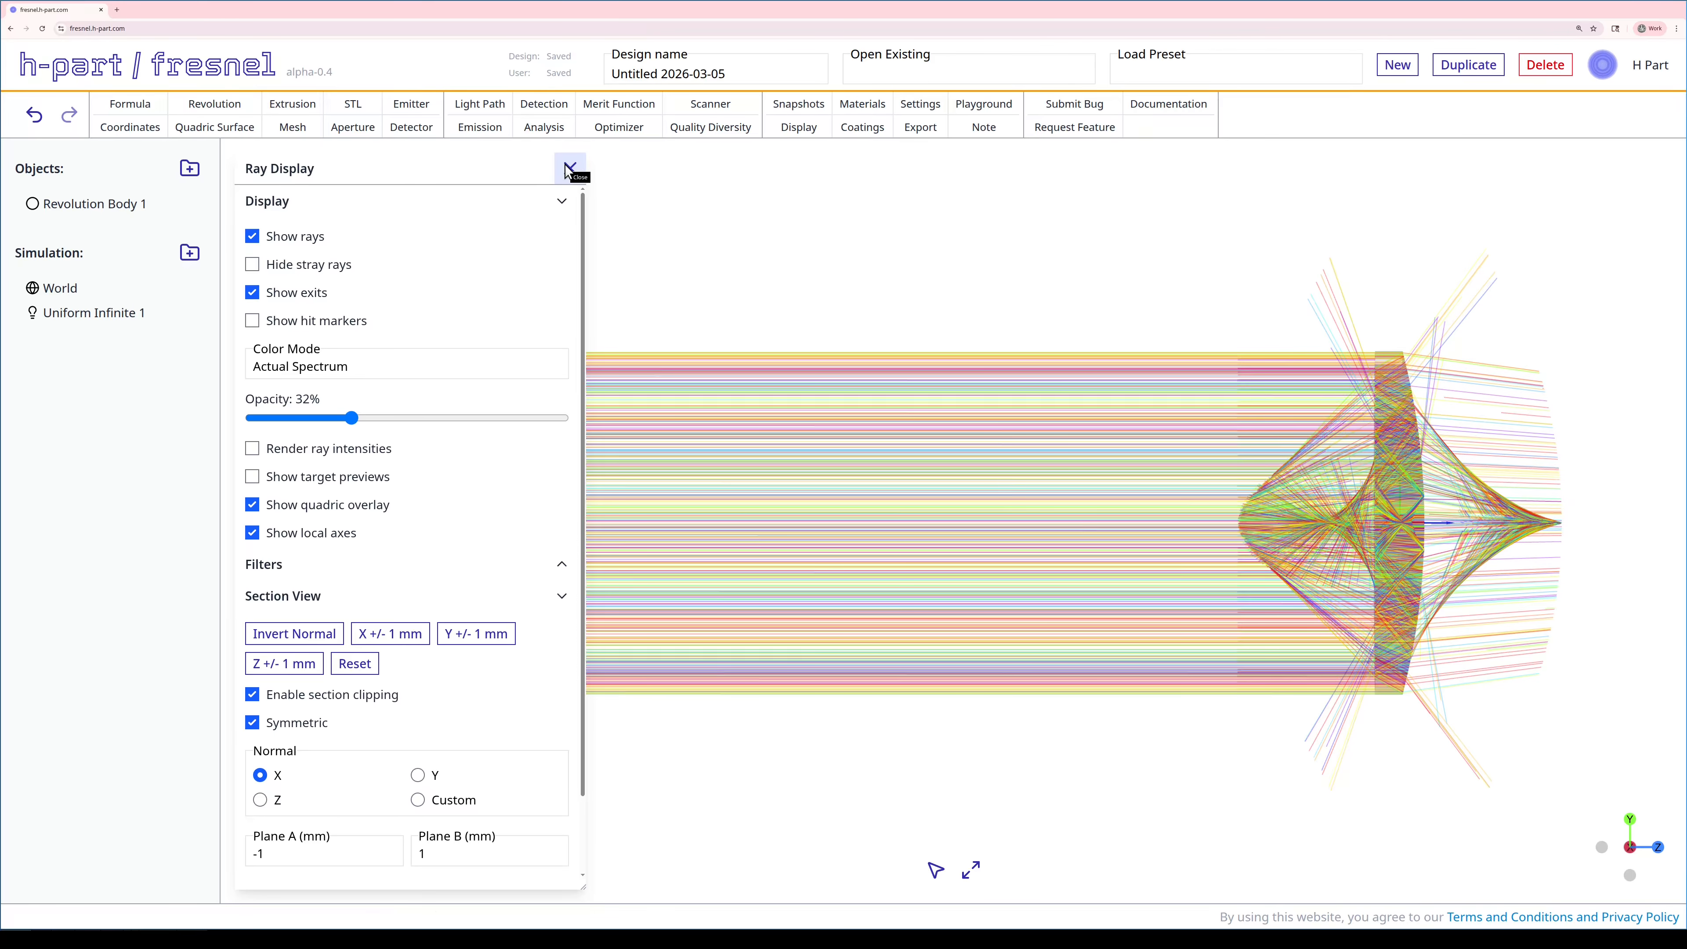
{"action": "left_click", "coordinate": [568, 167]}
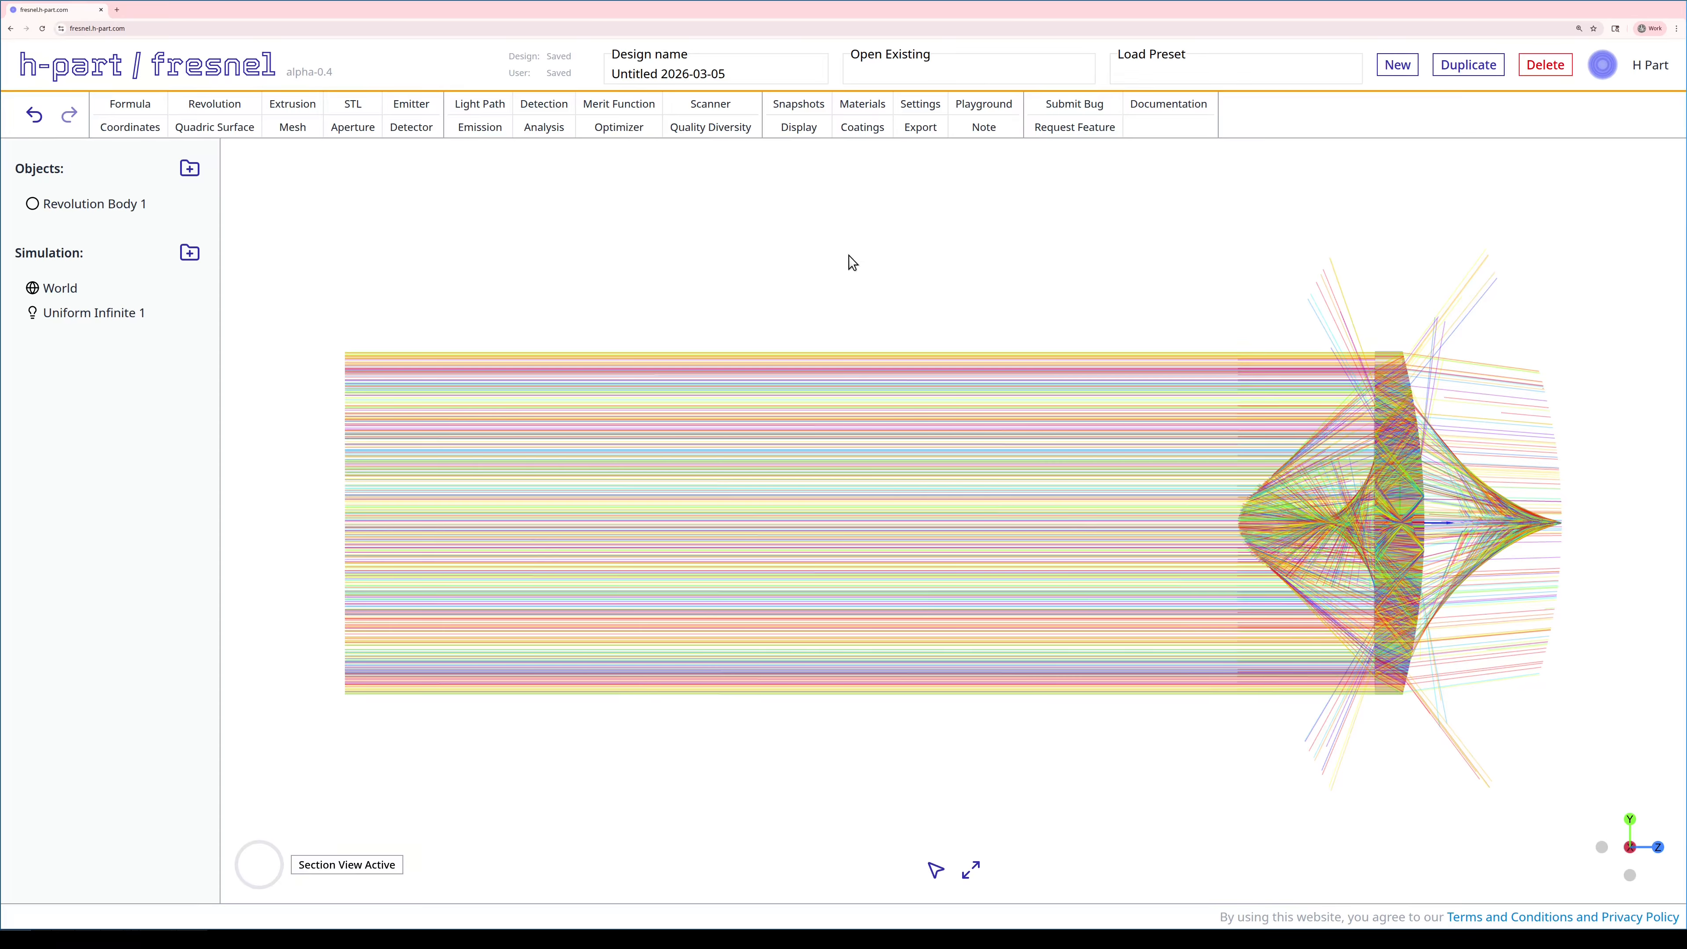
{"action": "left_click", "coordinate": [413, 130]}
{"action": "left_click", "coordinate": [446, 353]}
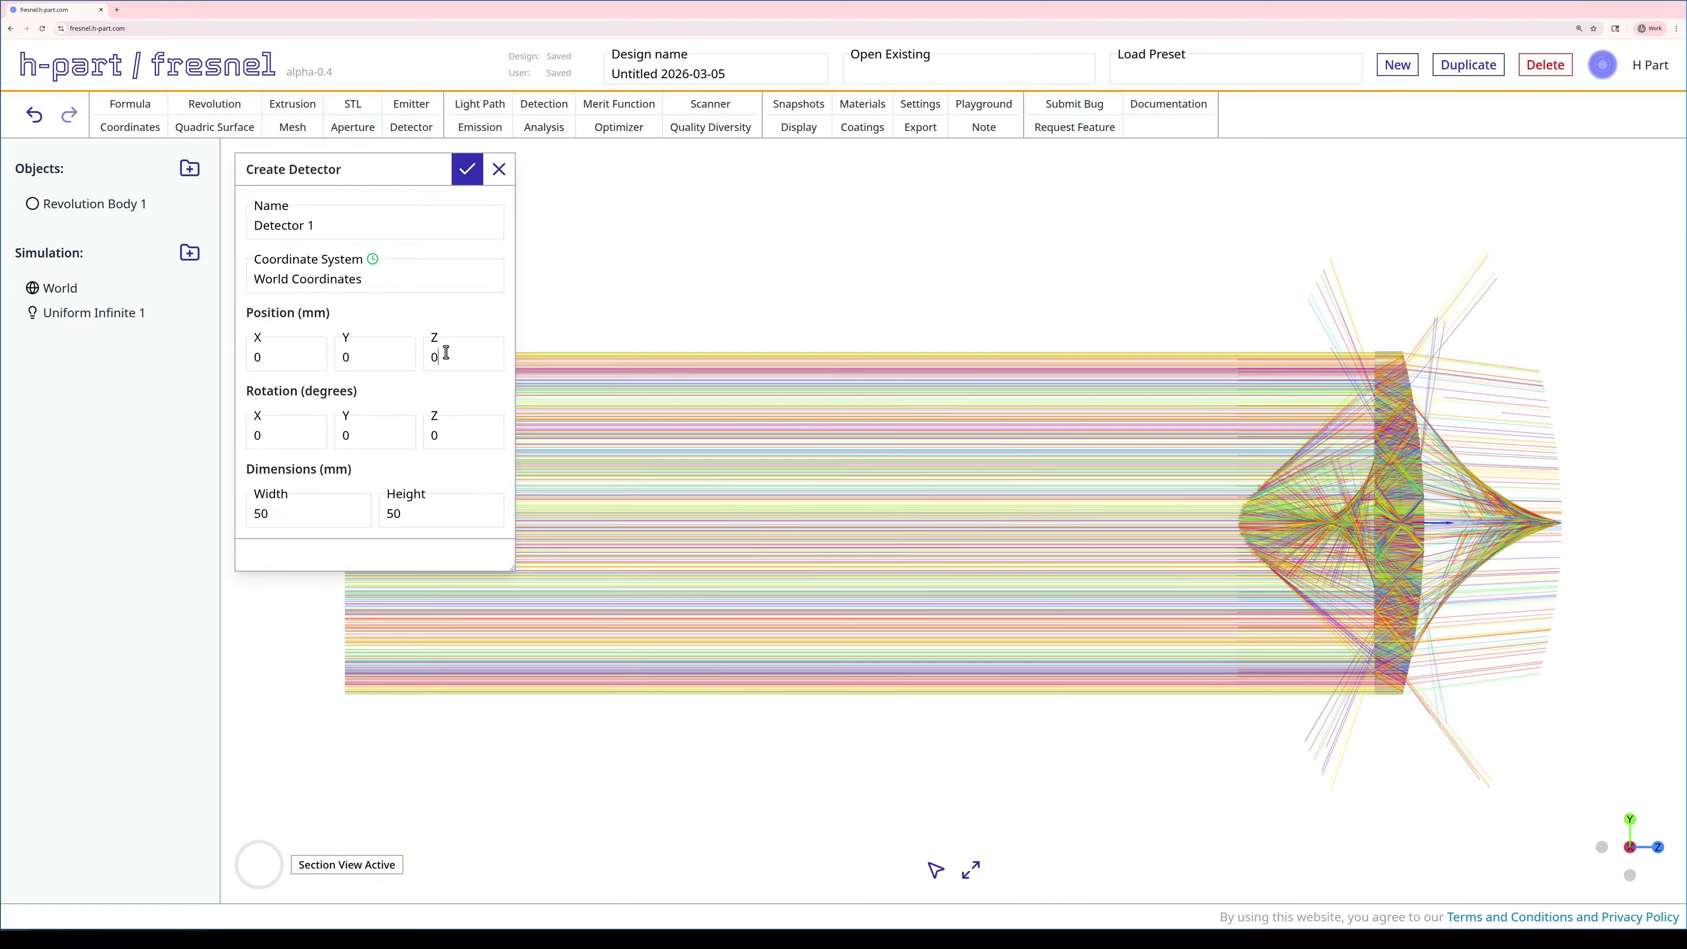
{"action": "key", "text": "BackSpace"}
{"action": "type", "text": "50"}
{"action": "left_click", "coordinate": [290, 433]}
{"action": "key", "text": "BackSpace"}
{"action": "type", "text": "180"}
{"action": "double_click", "coordinate": [281, 513]}
{"action": "type", "text": "25"}
{"action": "double_click", "coordinate": [392, 513]}
{"action": "type", "text": "25"}
{"action": "left_click", "coordinate": [467, 170]}
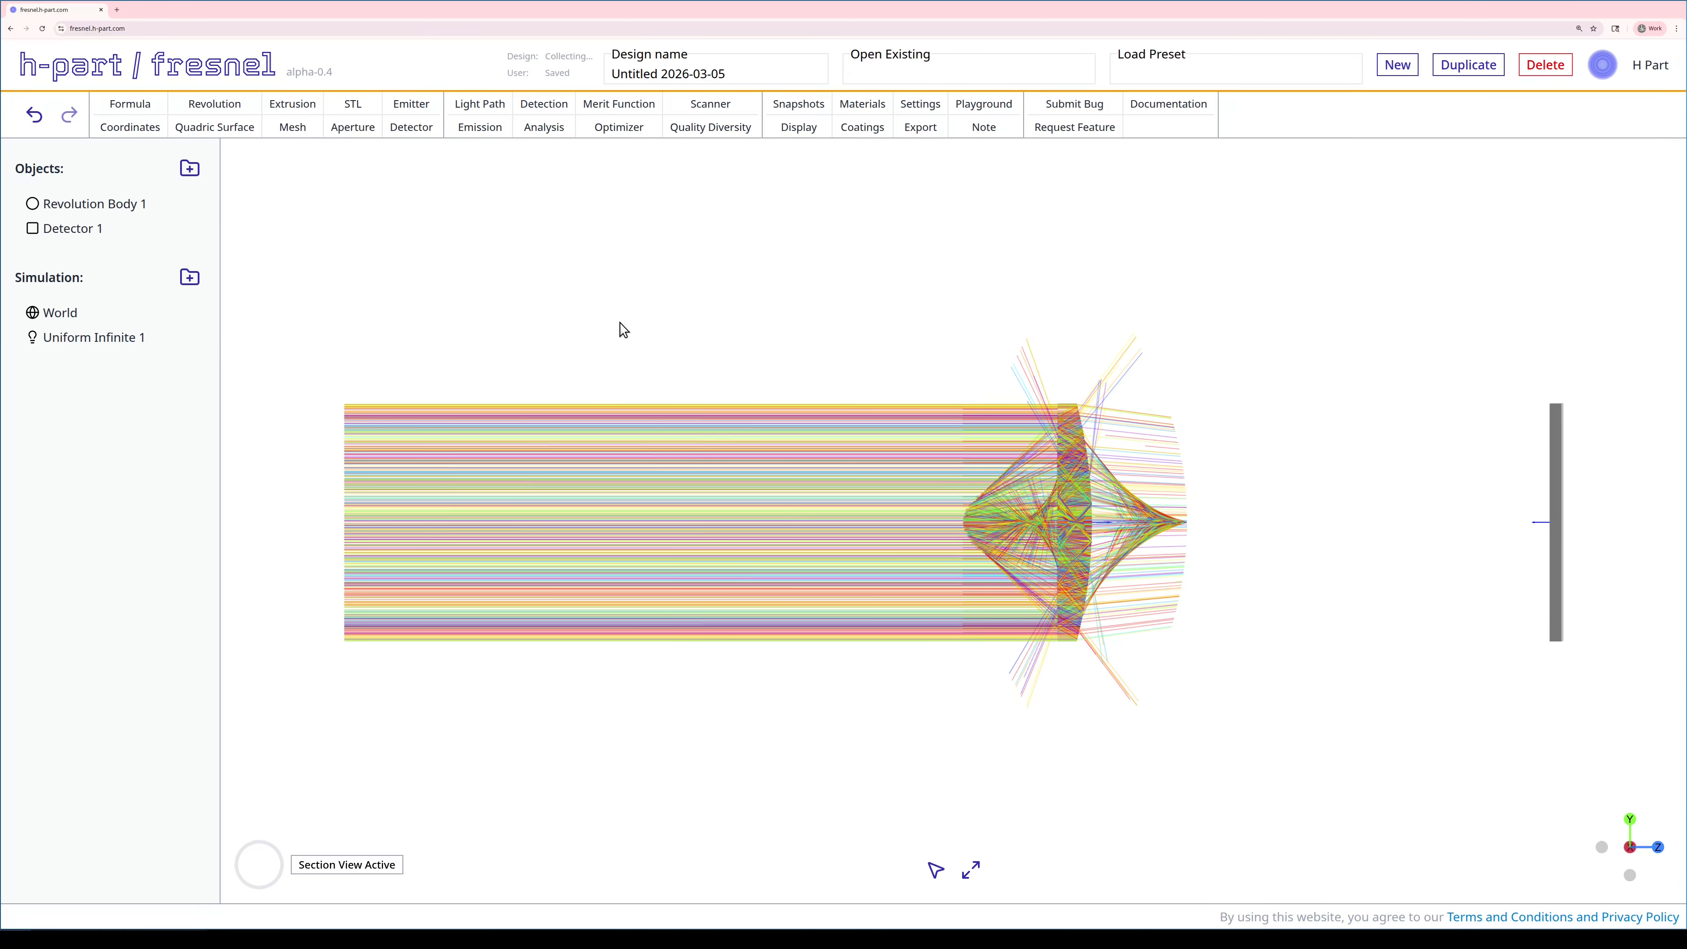
{"action": "left_click_drag", "start_coordinate": [614, 323], "coordinate": [632, 326]}
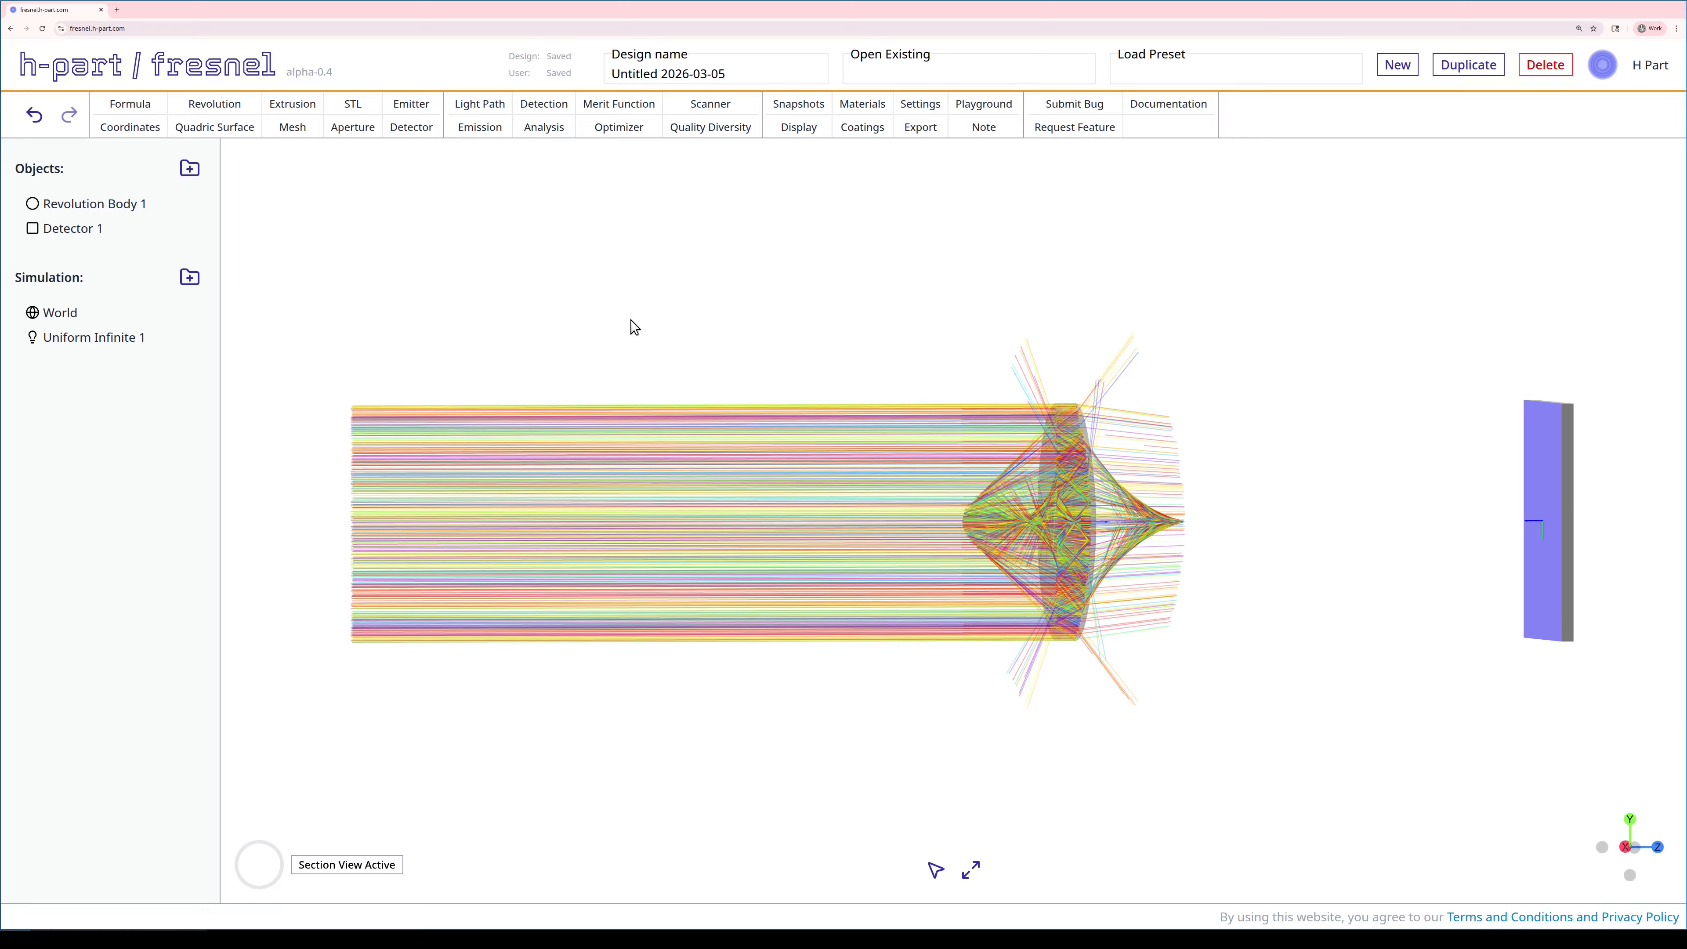
- Start a new detection with a Circular Boundary gate of diameter 0.4
{"action": "left_click", "coordinate": [556, 106]}
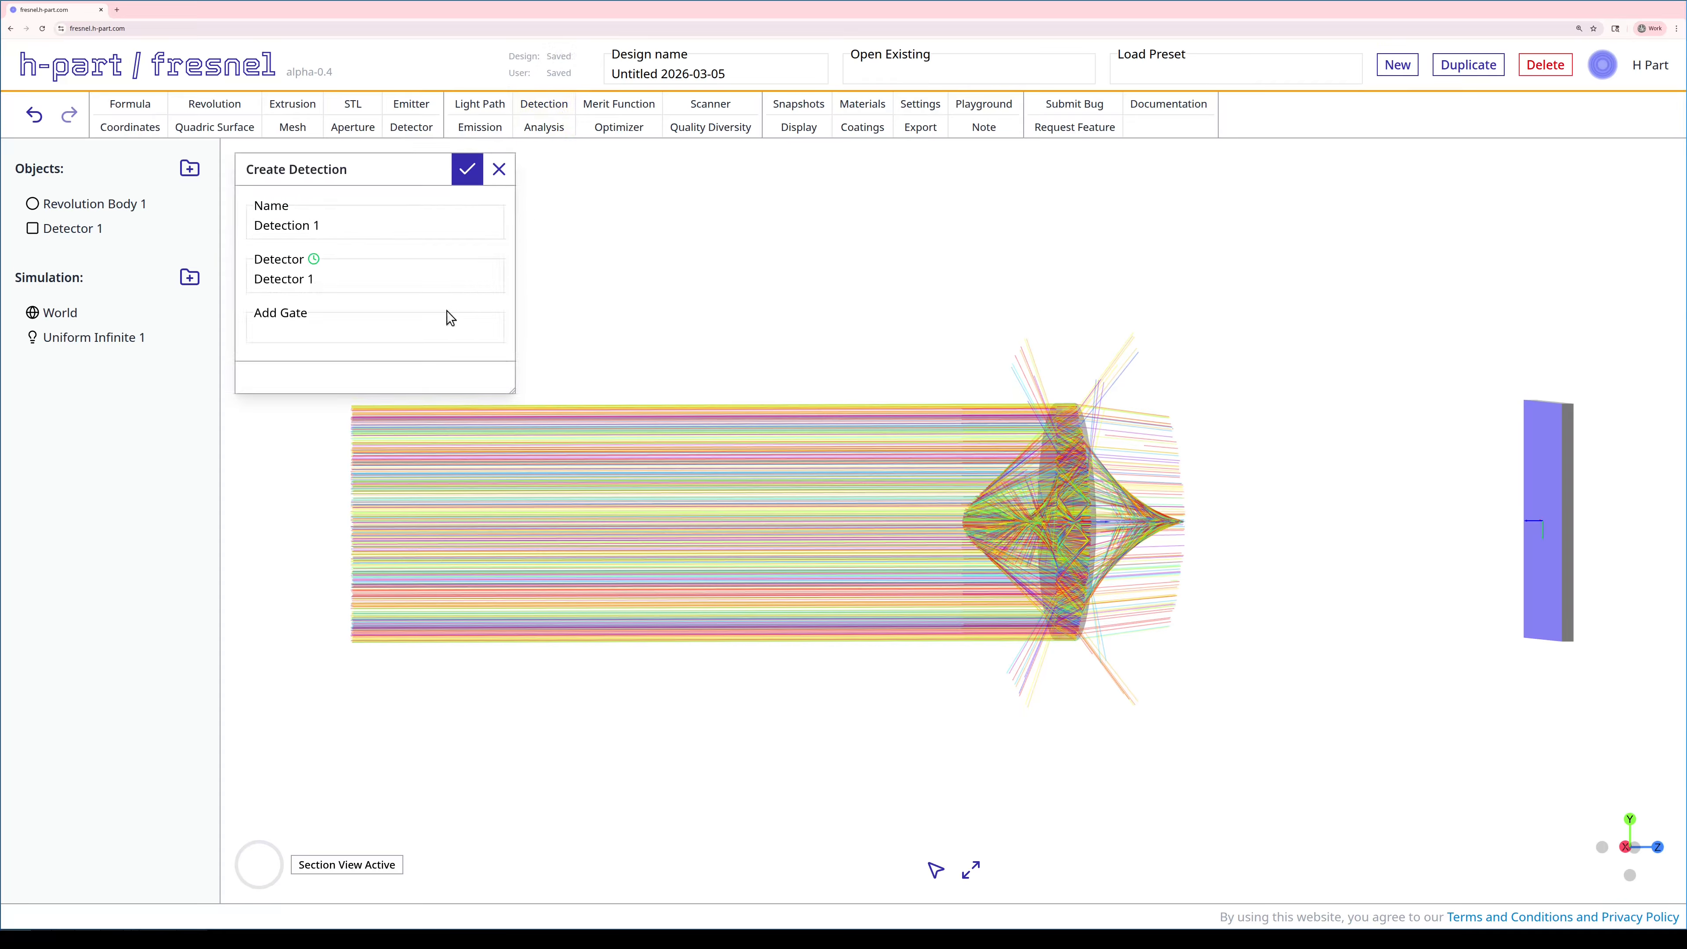
{"action": "left_click", "coordinate": [429, 331]}
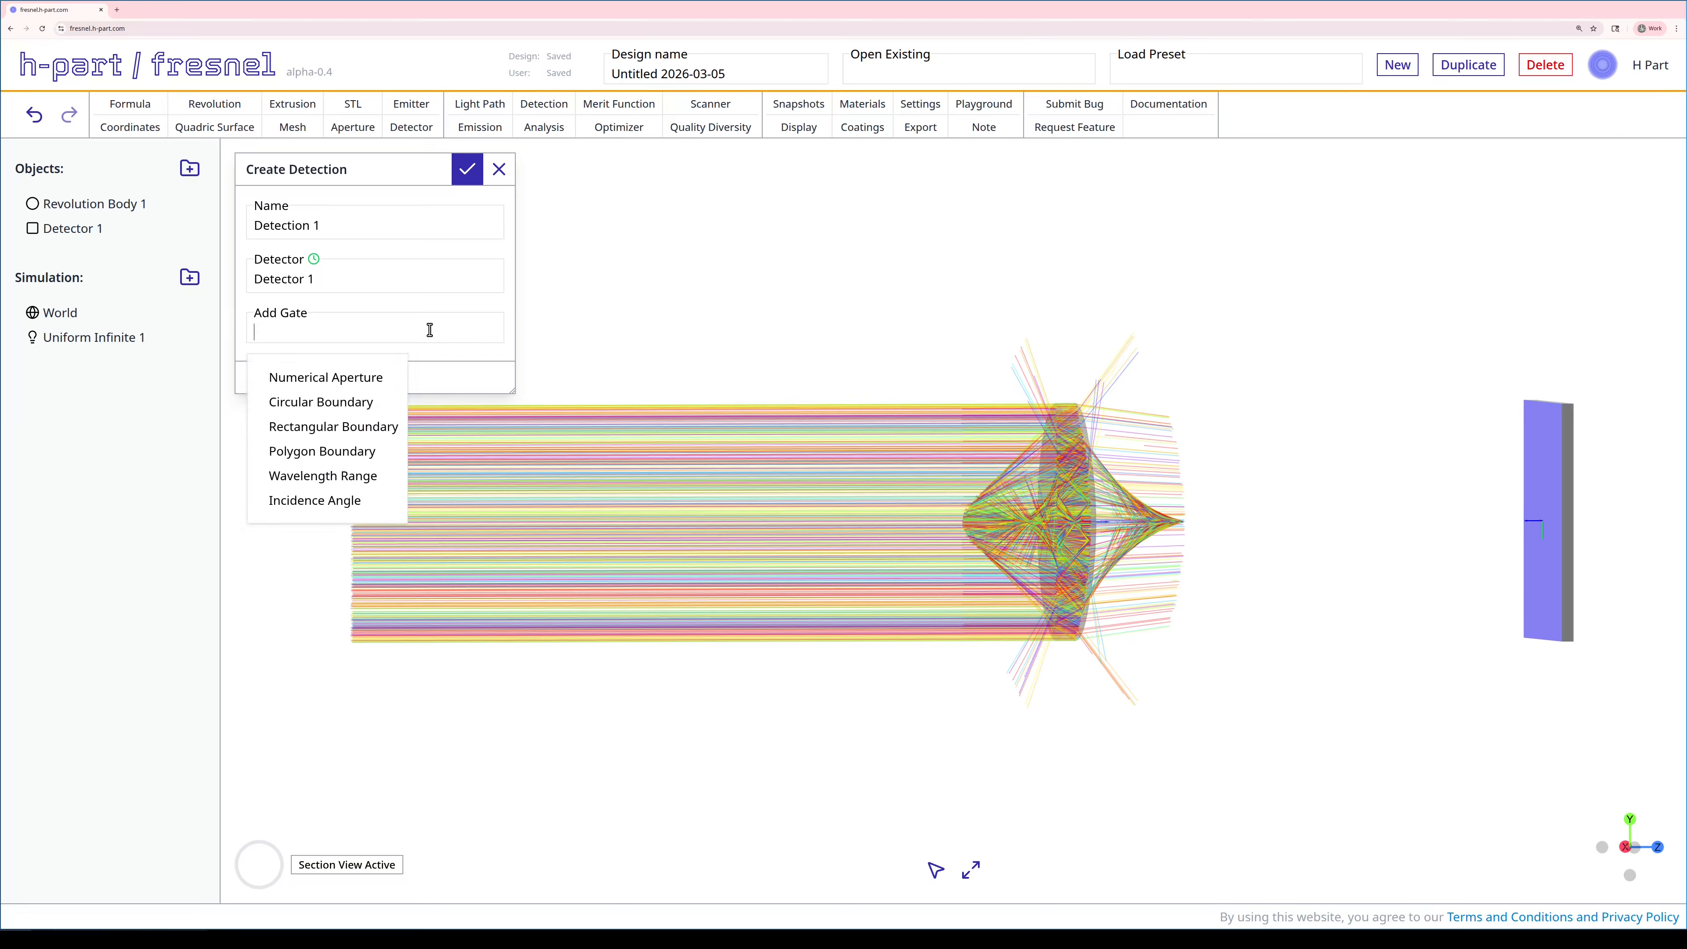
{"action": "left_click", "coordinate": [361, 403]}
{"action": "double_click", "coordinate": [353, 413]}
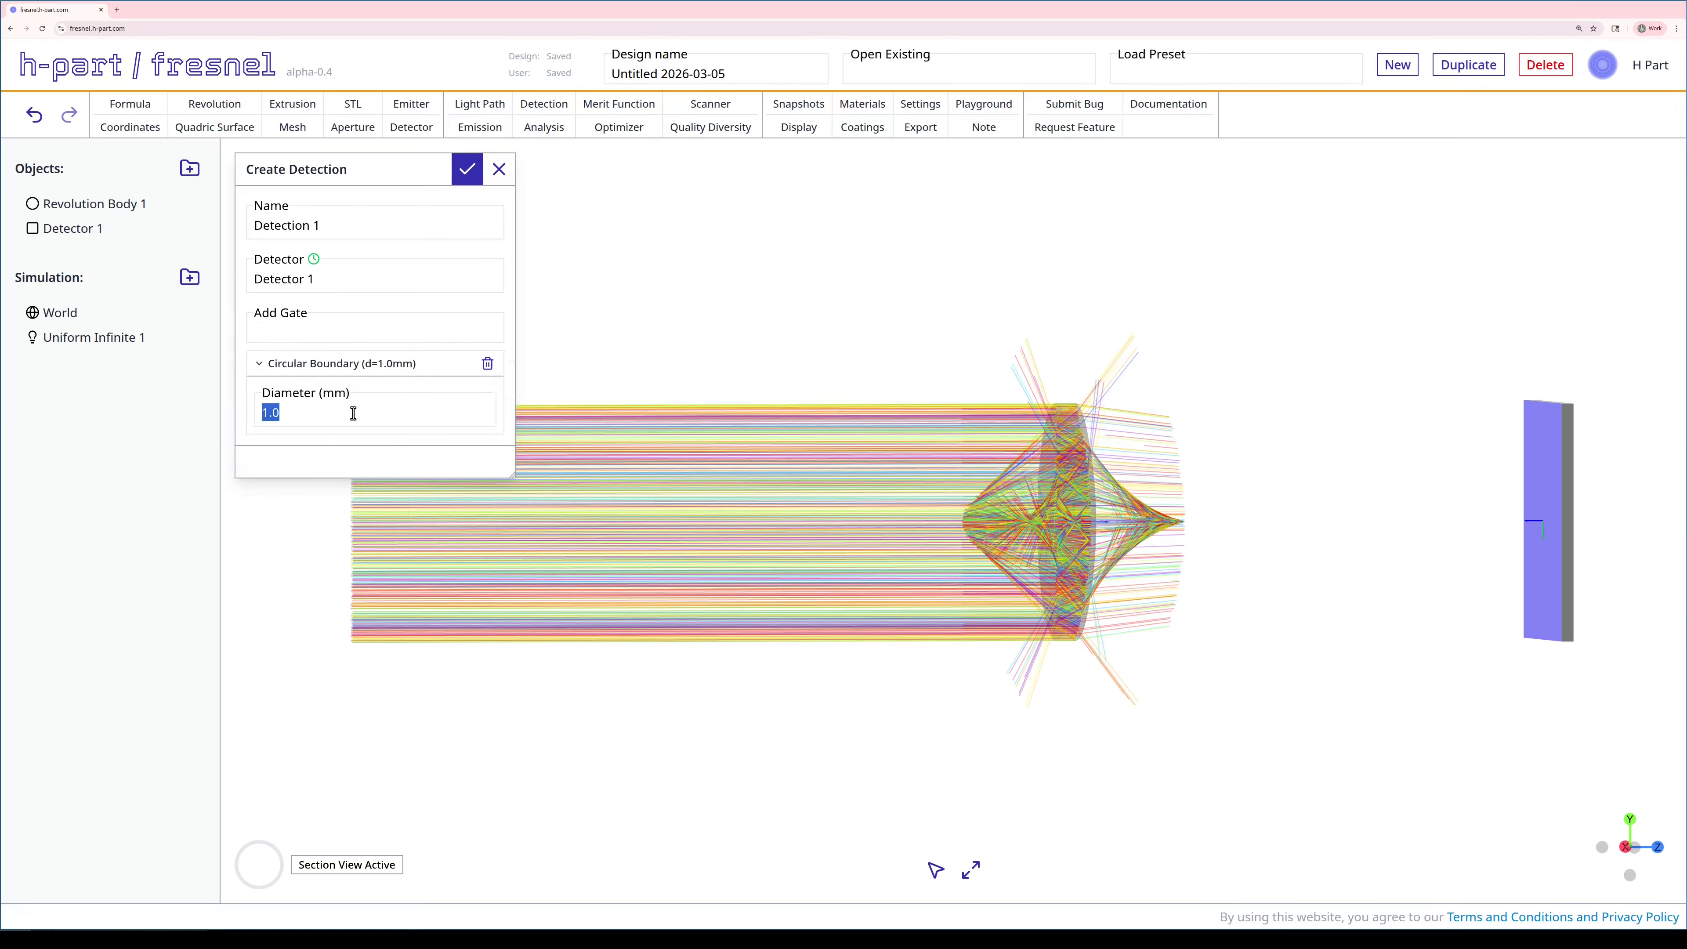
- Add a Numerical Aperture gate set to 0.22
{"action": "left_click", "coordinate": [301, 327]}
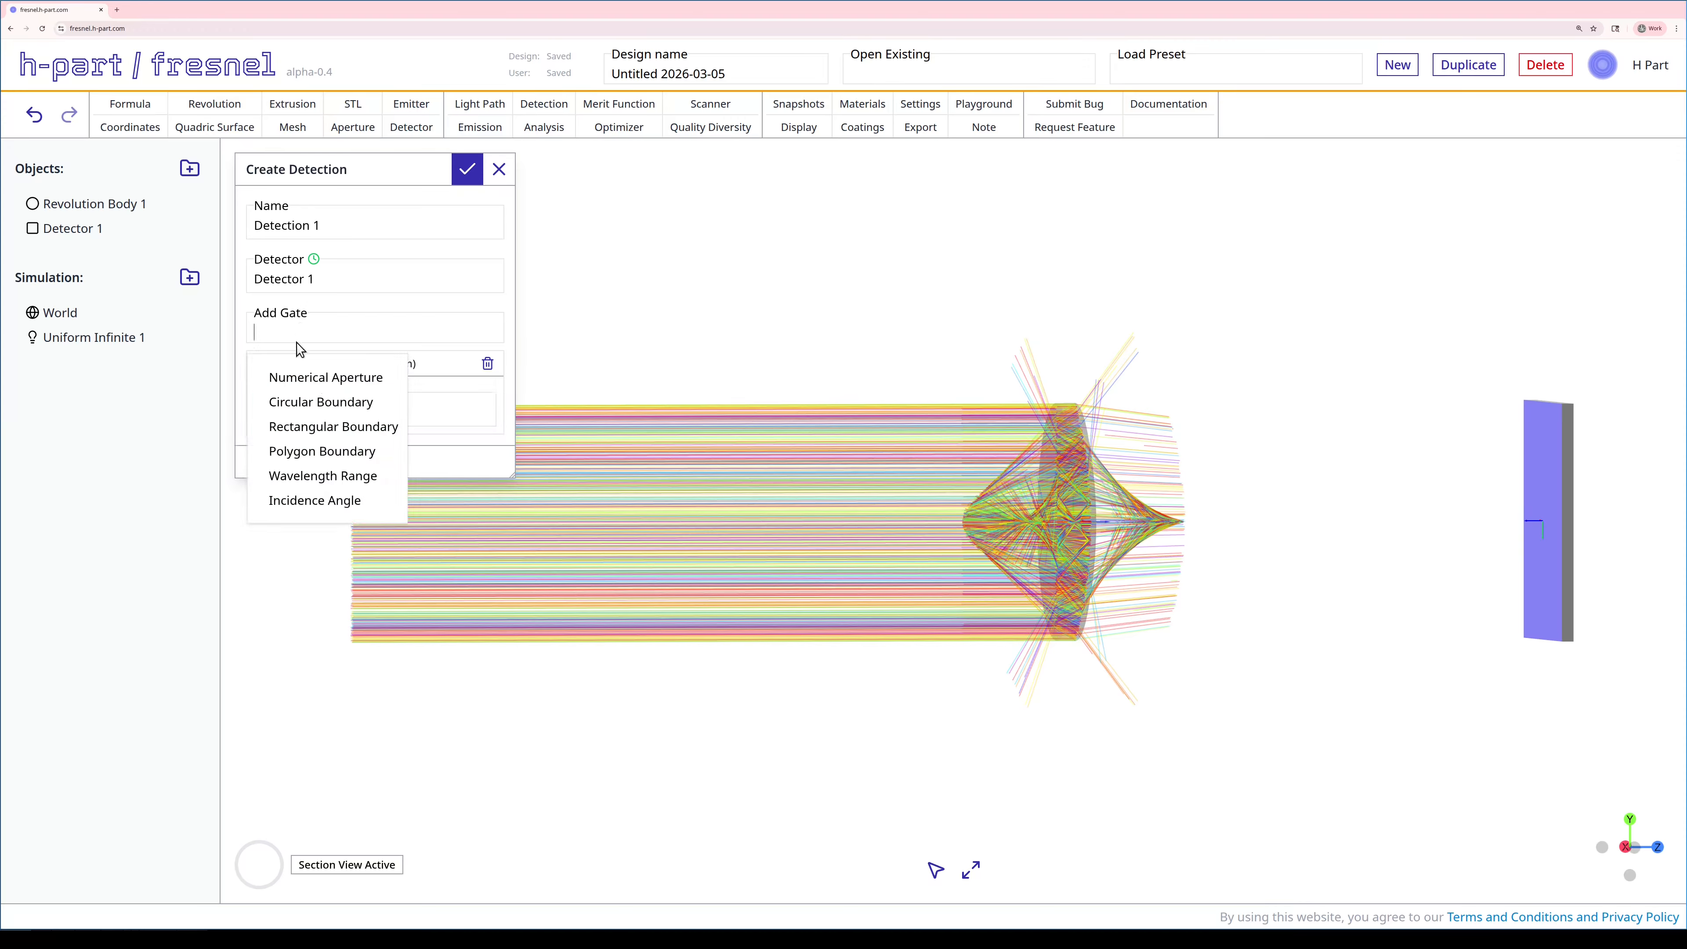
{"action": "left_click", "coordinate": [300, 382]}
{"action": "left_click", "coordinate": [322, 506]}
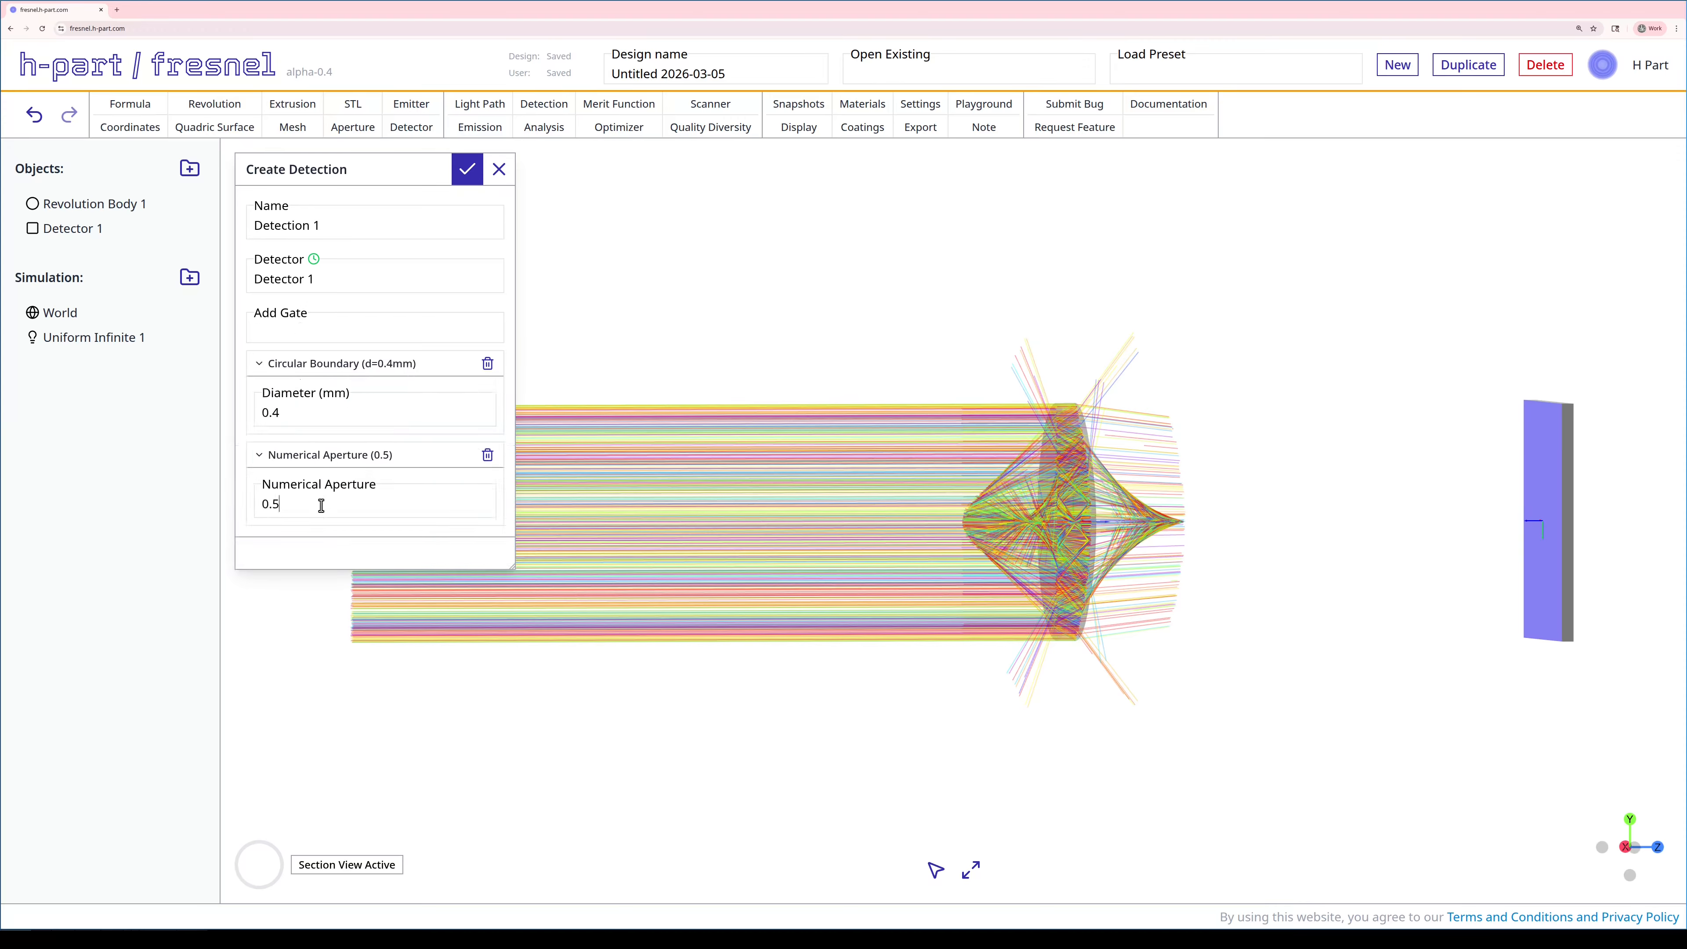
{"action": "key", "text": "BackSpace"}
{"action": "type", "text": "22"}
- Create Detection 1, then inspect Detector 1 standing beyond the lens focus
{"action": "left_click", "coordinate": [464, 170]}
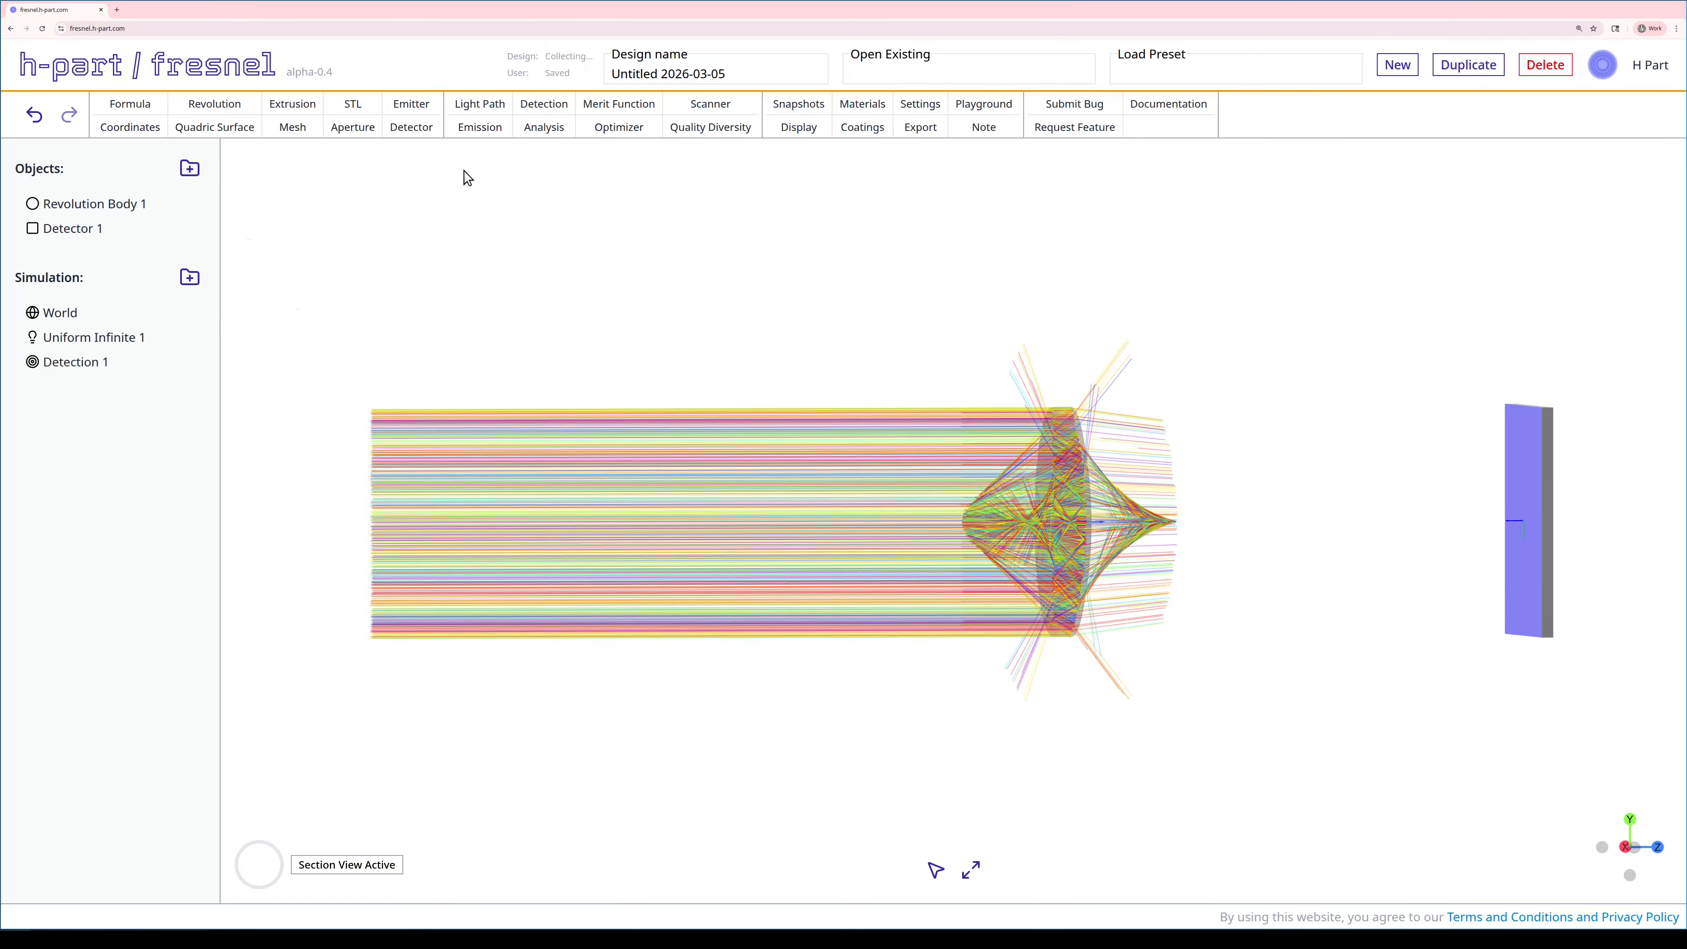
{"action": "scroll", "coordinate": [1086, 301], "scroll_direction": "down", "scroll_amount": 3}
{"action": "right_click_drag", "start_coordinate": [1121, 376], "coordinate": [766, 337]}
{"action": "left_click_drag", "start_coordinate": [955, 521], "coordinate": [1012, 534]}
{"action": "scroll", "coordinate": [1040, 494], "scroll_direction": "up", "scroll_amount": 10}
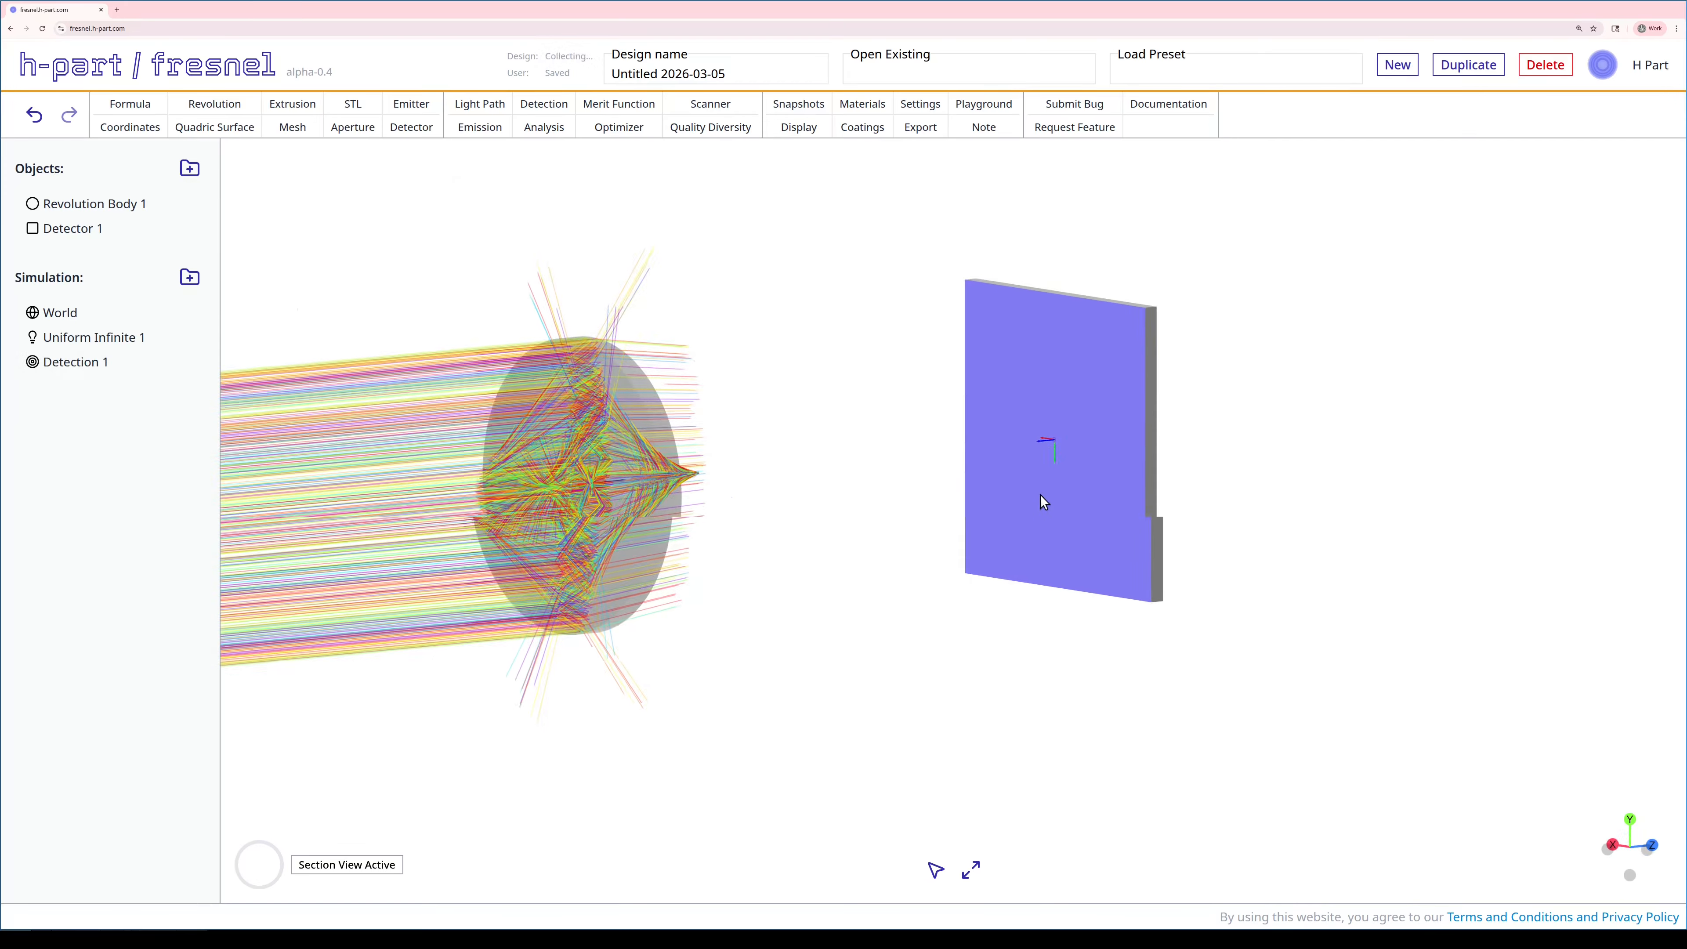
{"action": "right_click_drag", "start_coordinate": [1040, 494], "coordinate": [857, 574]}
{"action": "scroll", "coordinate": [875, 561], "scroll_direction": "up", "scroll_amount": 12}
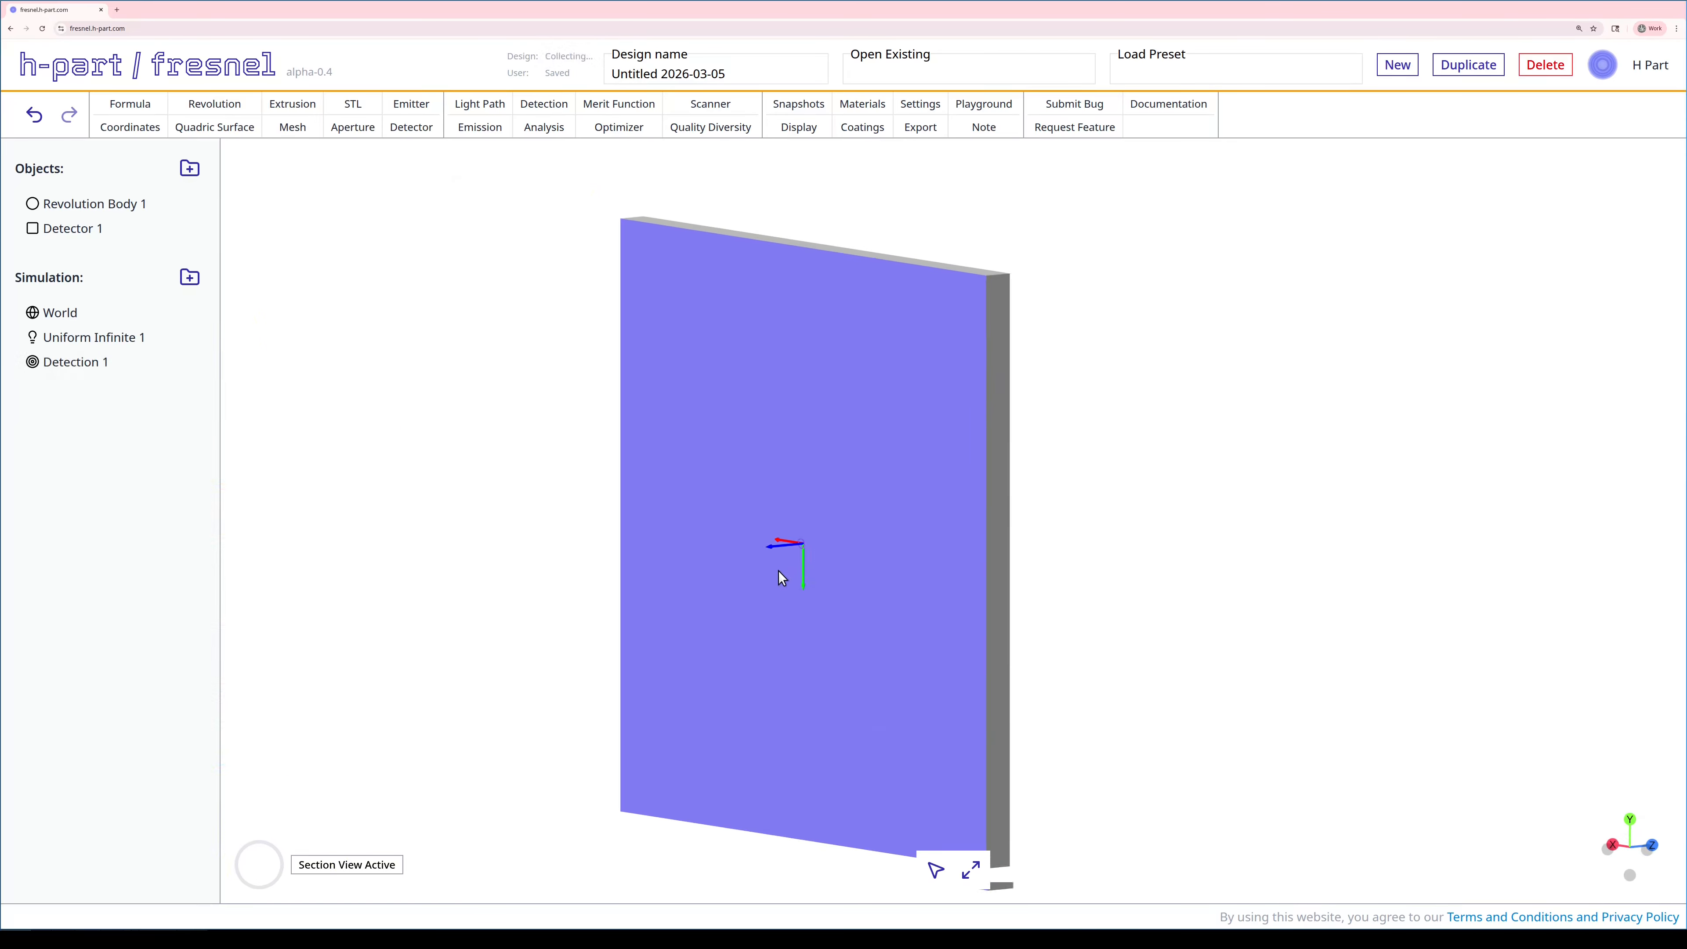
{"action": "scroll", "coordinate": [753, 575], "scroll_direction": "up", "scroll_amount": 8}
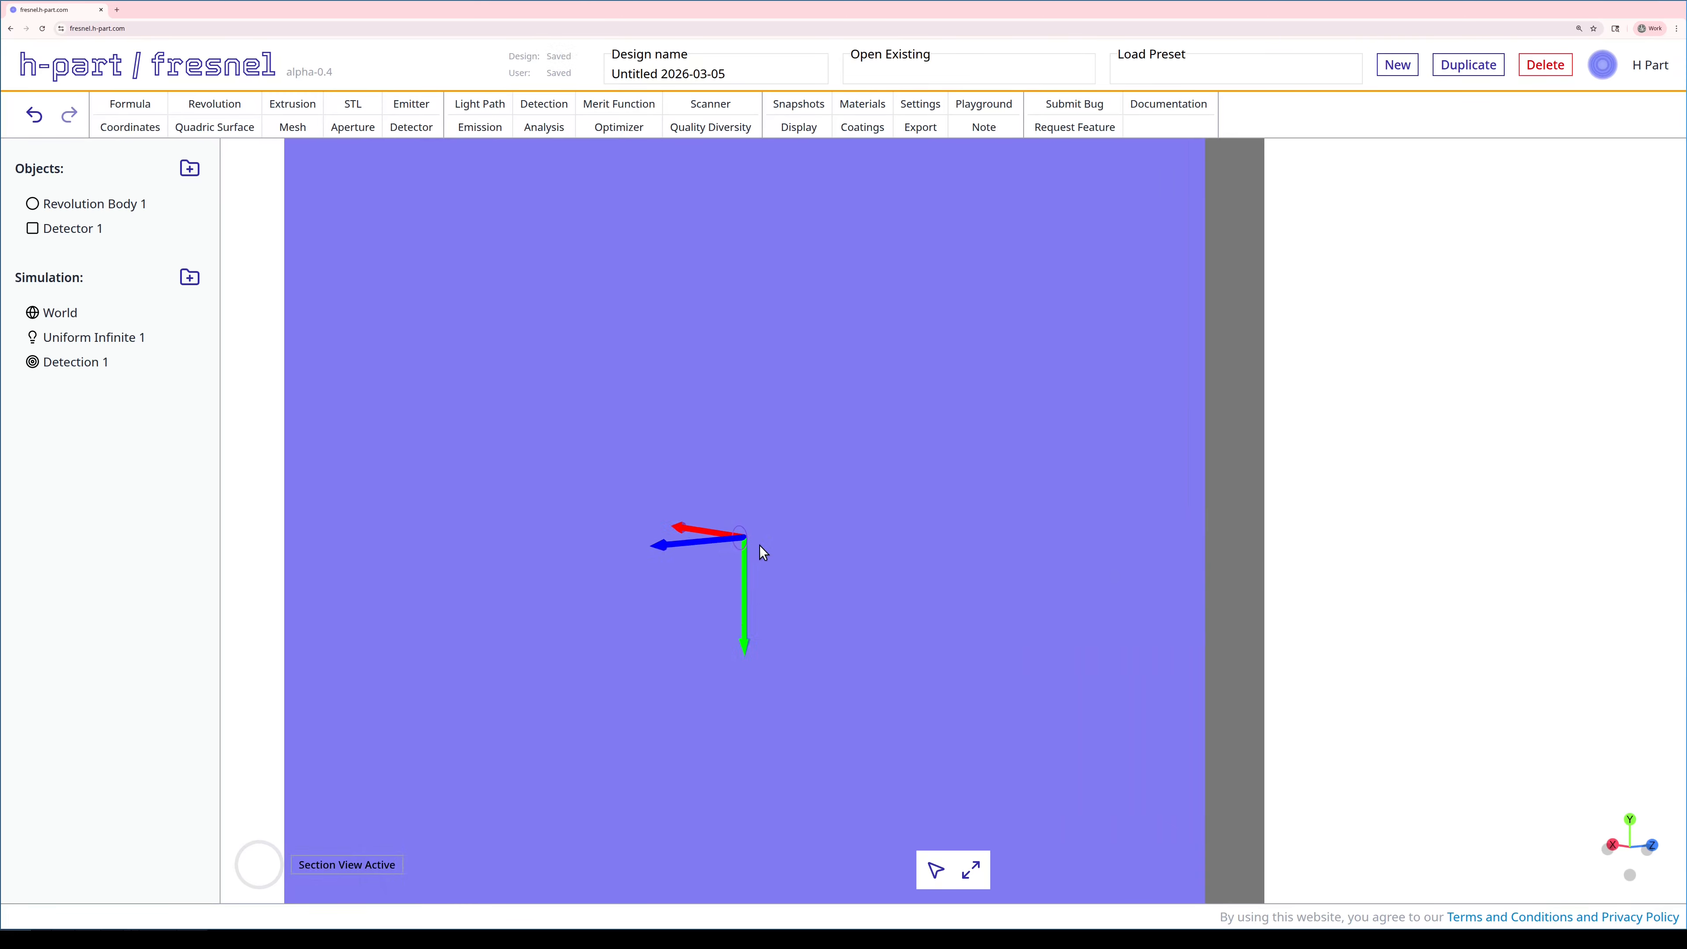
{"action": "scroll", "coordinate": [757, 543], "scroll_direction": "down", "scroll_amount": 10}
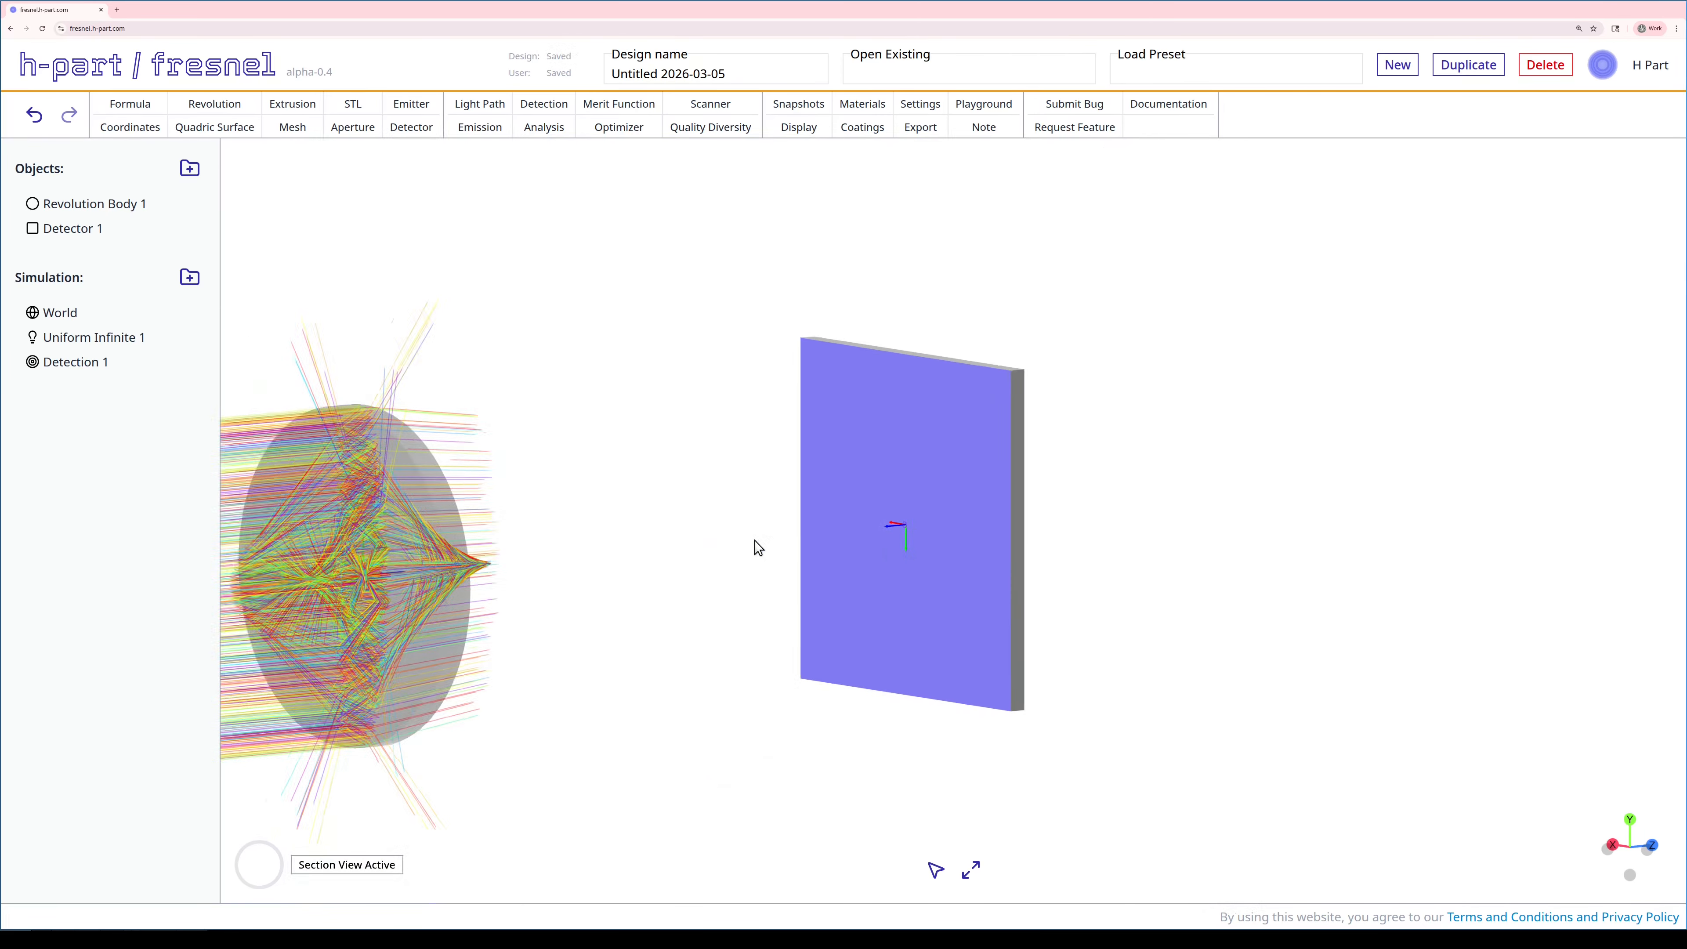
{"action": "scroll", "coordinate": [756, 546], "scroll_direction": "down", "scroll_amount": 5}
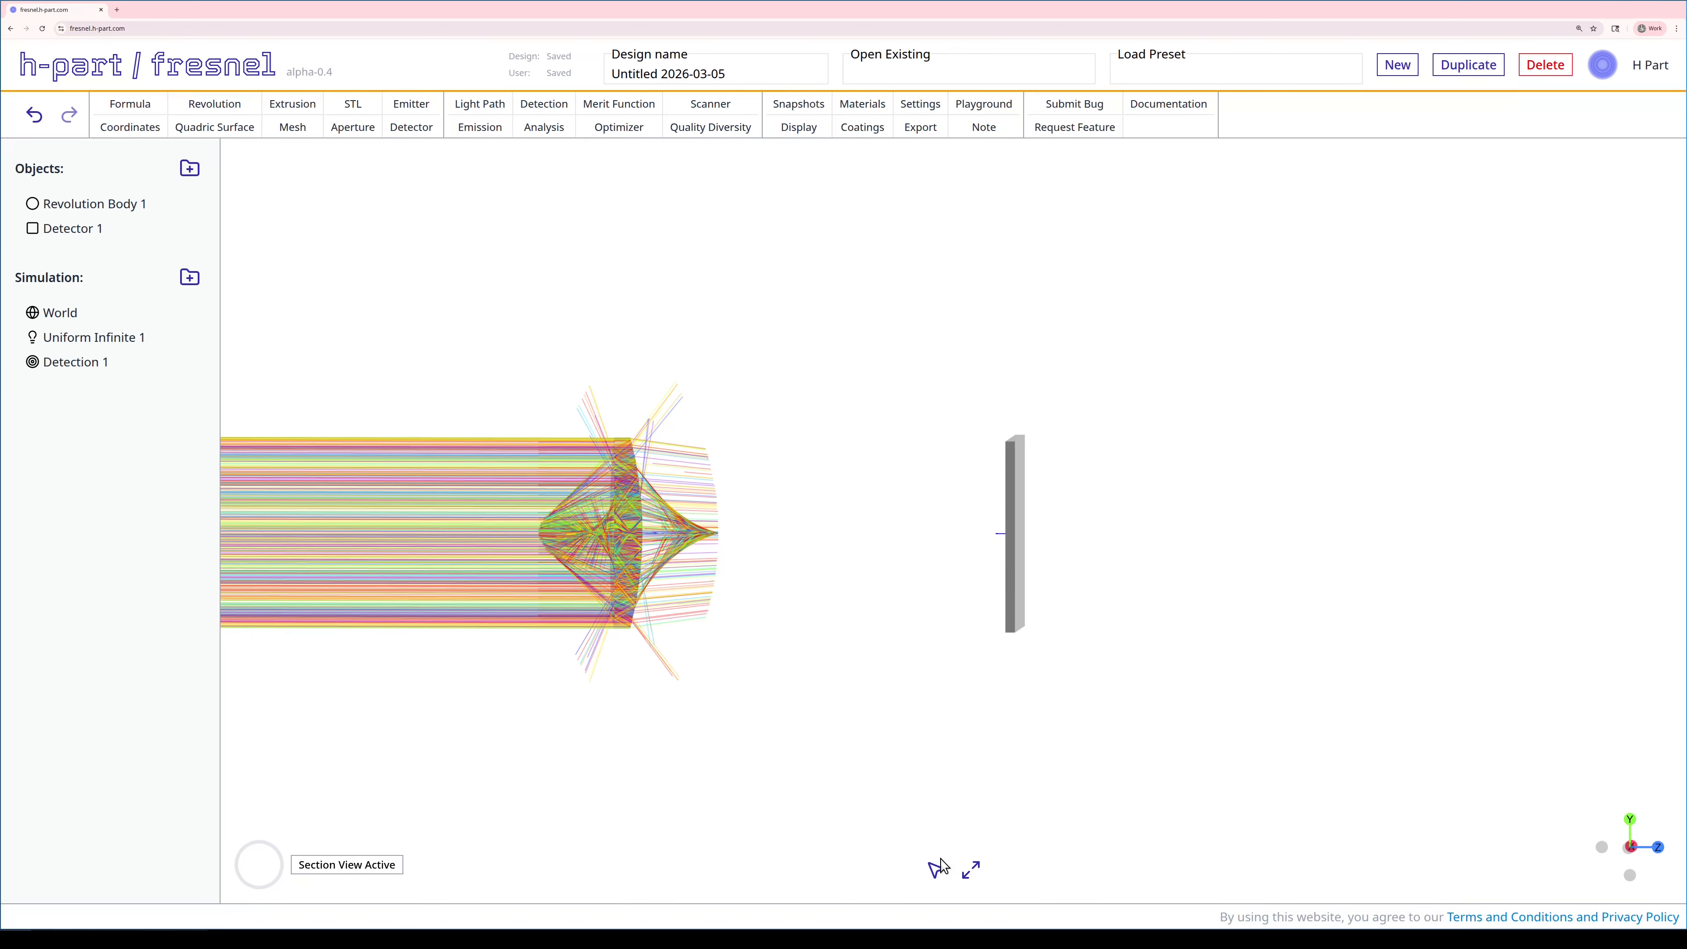
{"action": "left_click", "coordinate": [971, 869]}
{"action": "left_click_drag", "start_coordinate": [872, 667], "coordinate": [886, 662]}
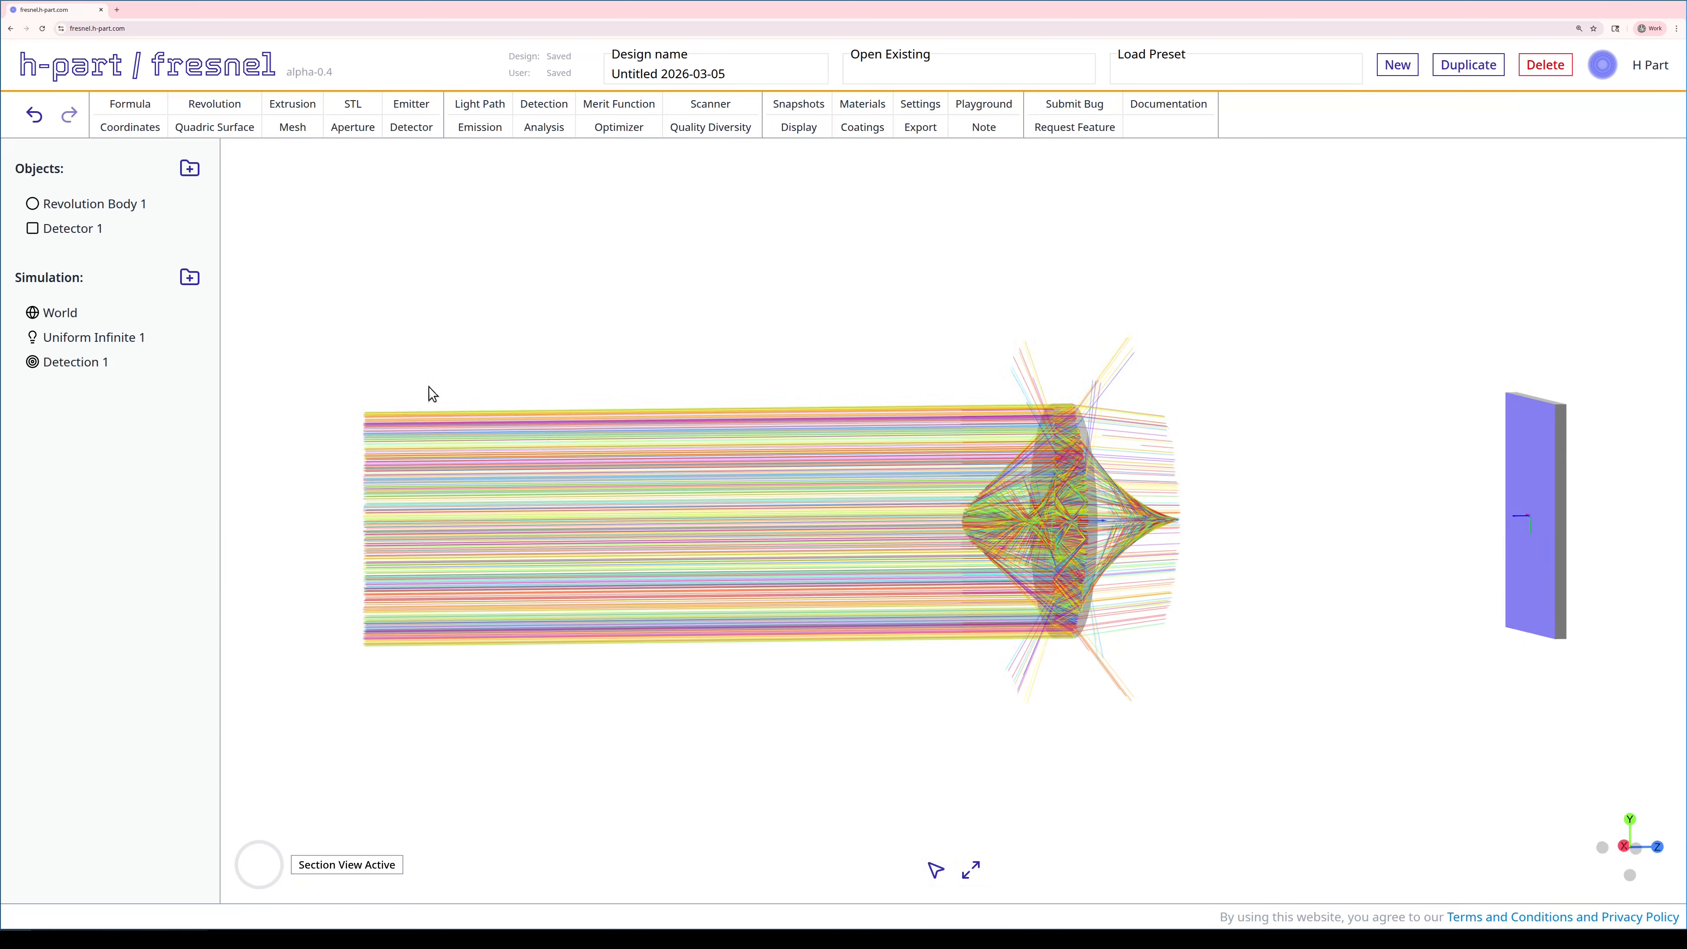
- Recast rays from Uniform Infinite 1 onto the detector and bring up the analysis type picker
{"action": "right_click", "coordinate": [112, 339]}
{"action": "left_click", "coordinate": [166, 409]}
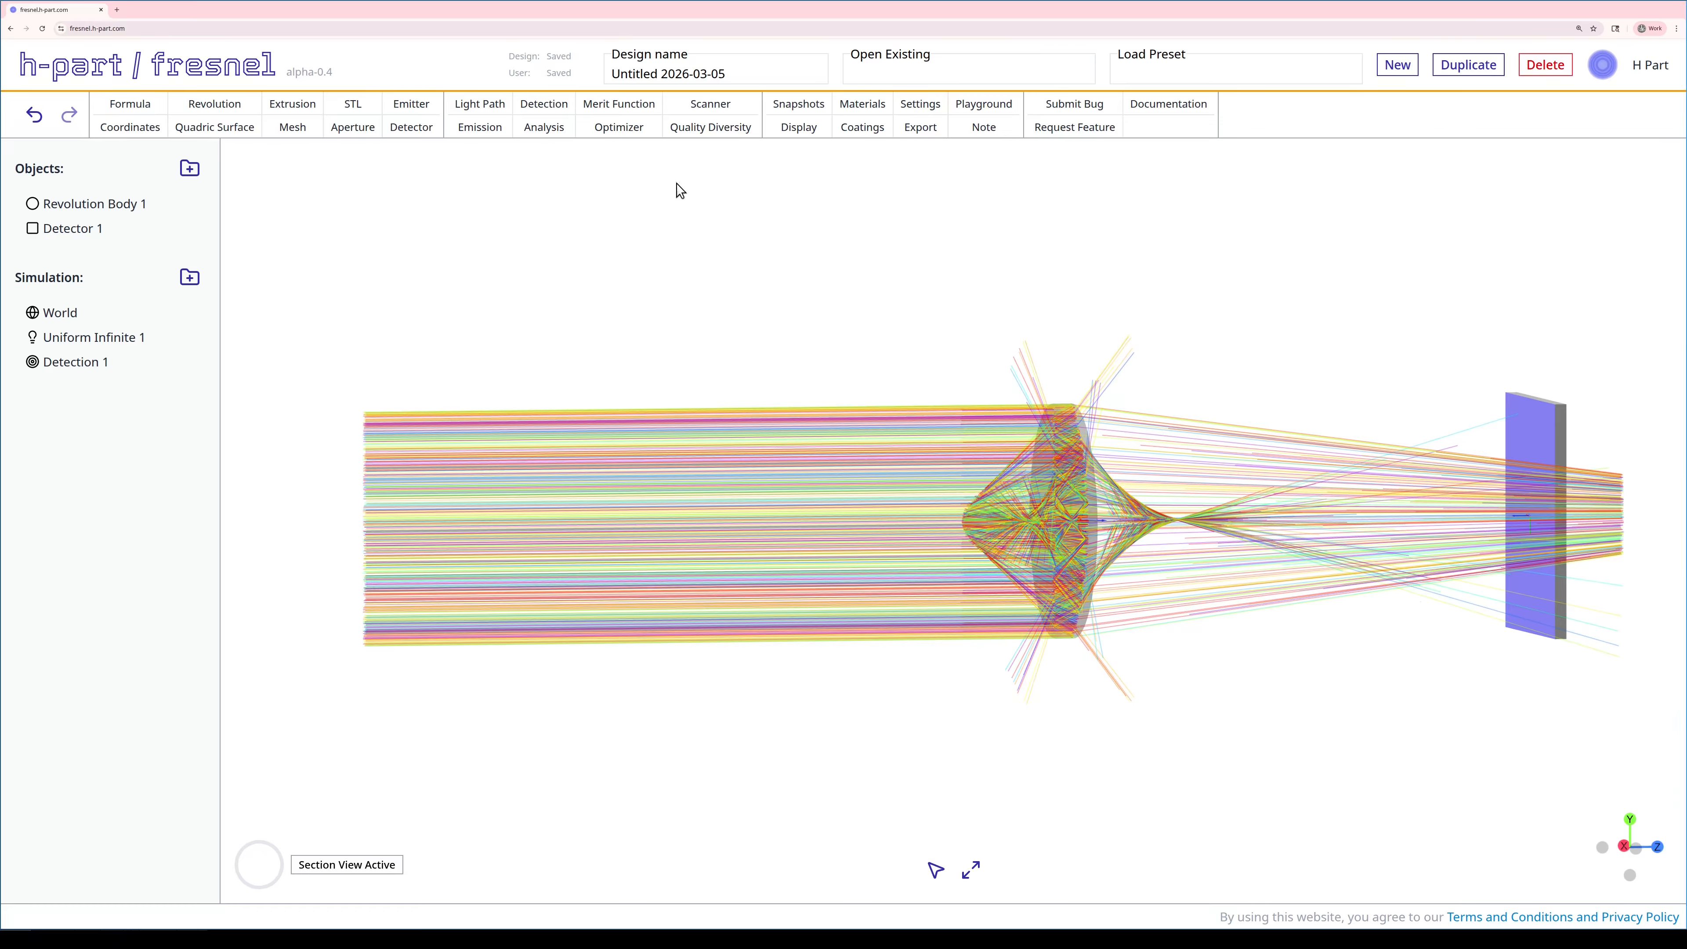
{"action": "left_click", "coordinate": [557, 130]}
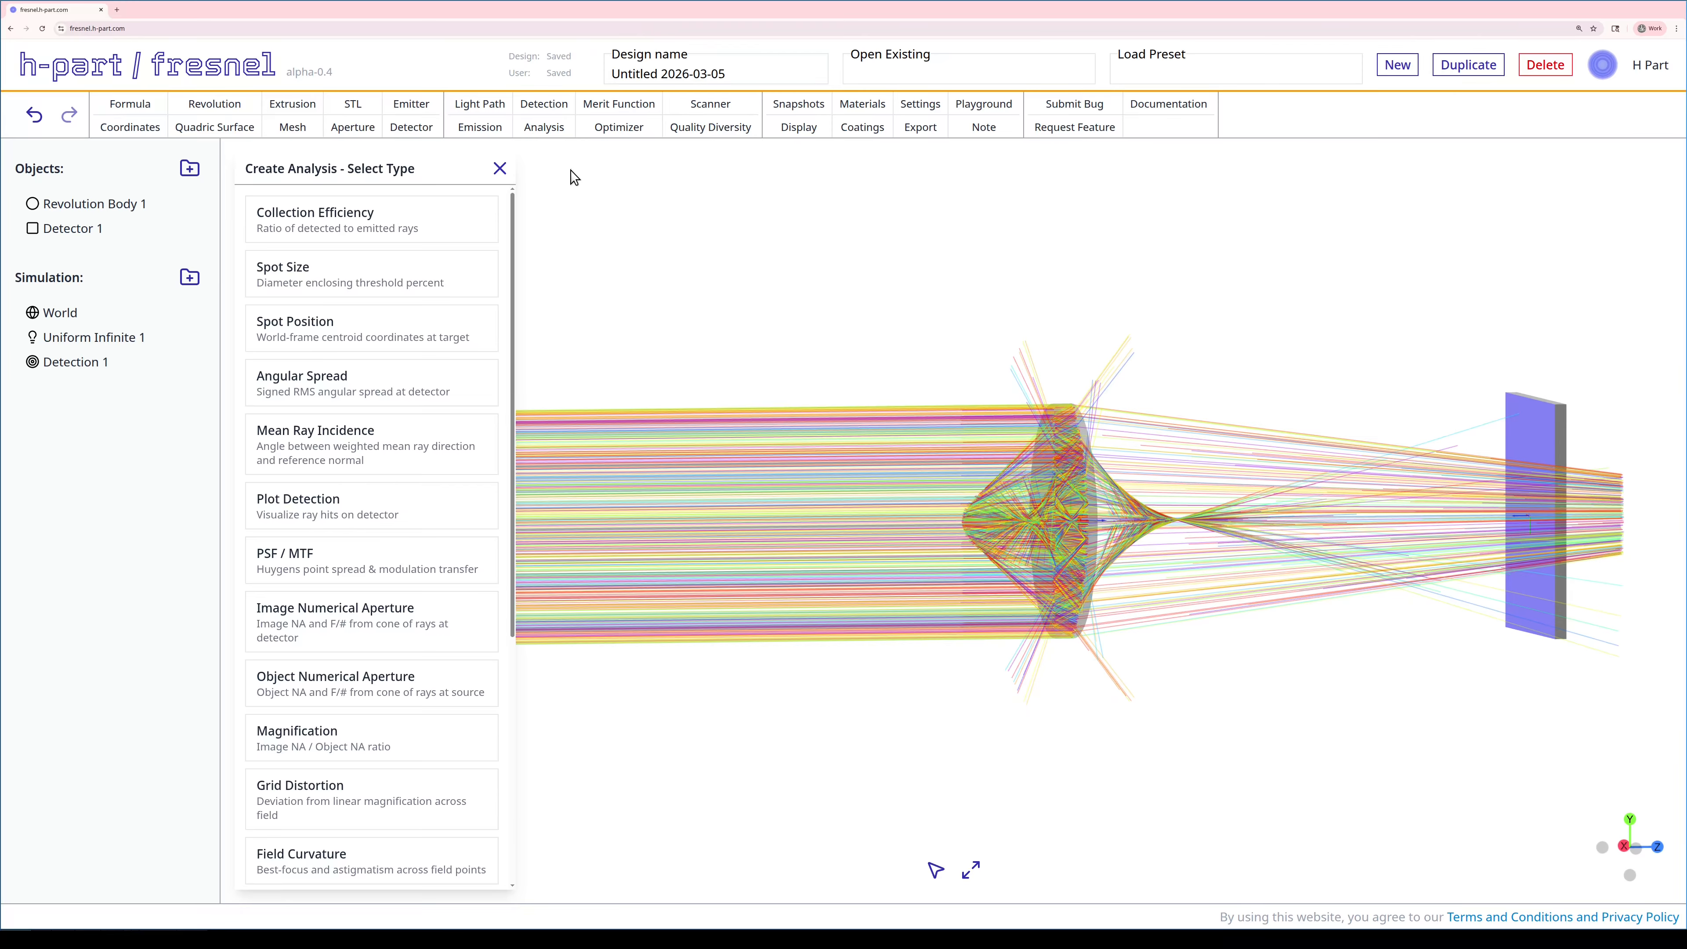
- Create a Collection Efficiency analysis set to Detections only with Filter stray rays enabled
{"action": "left_click", "coordinate": [408, 213]}
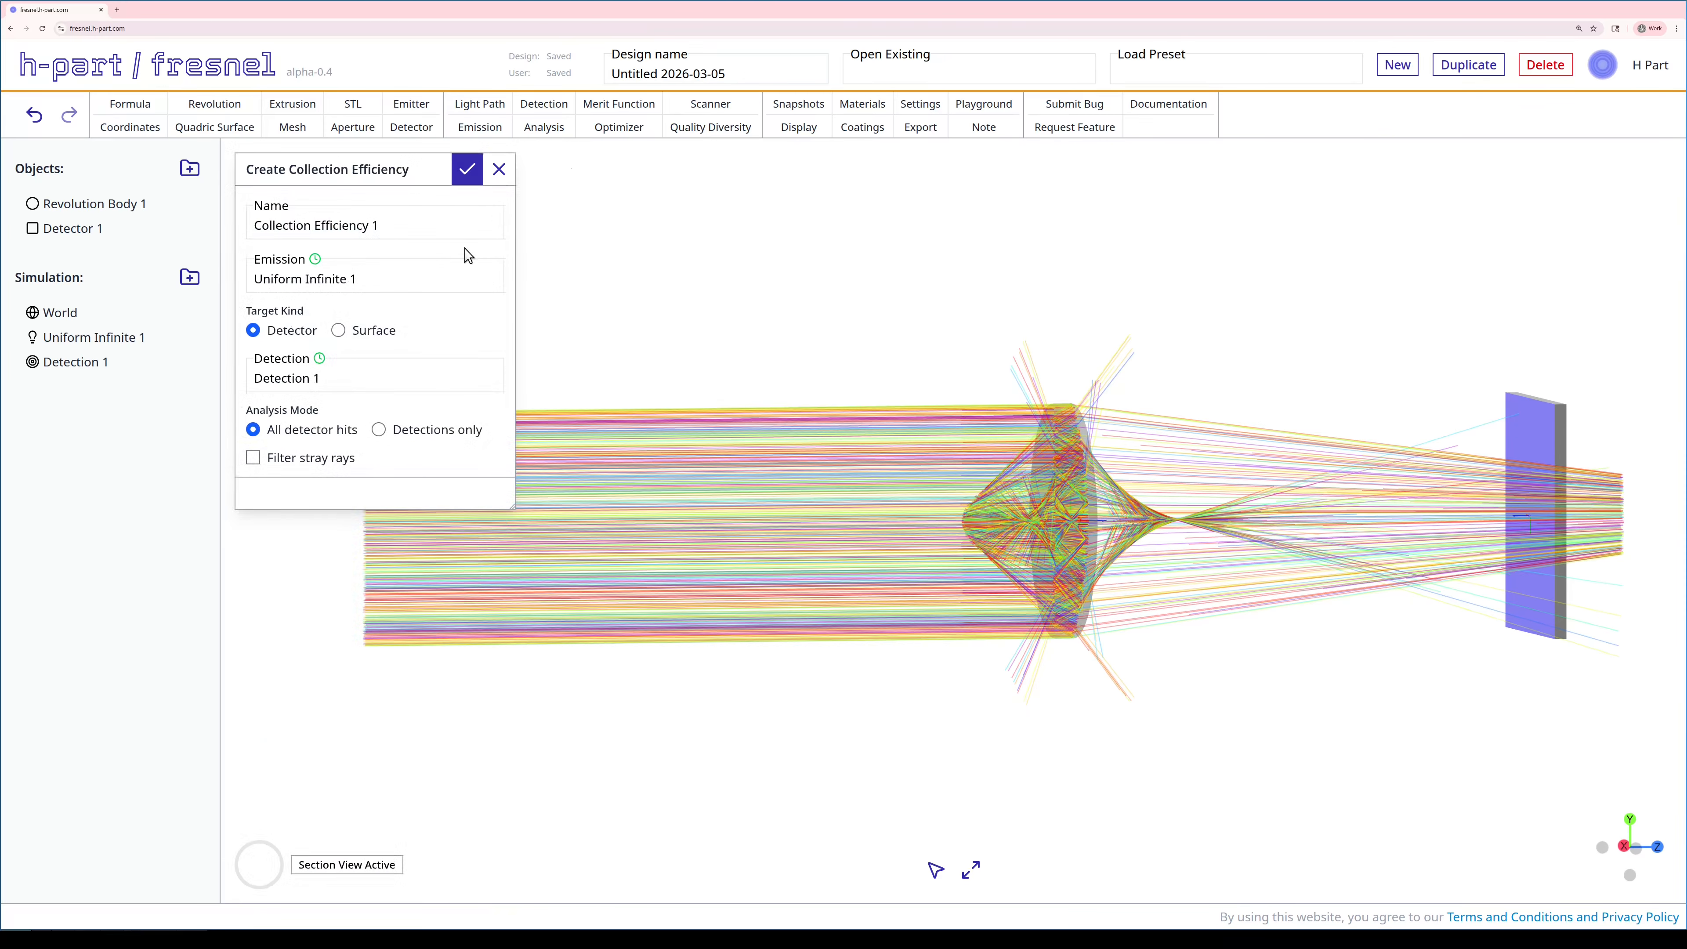
{"action": "left_click", "coordinate": [378, 429]}
{"action": "left_click", "coordinate": [336, 460]}
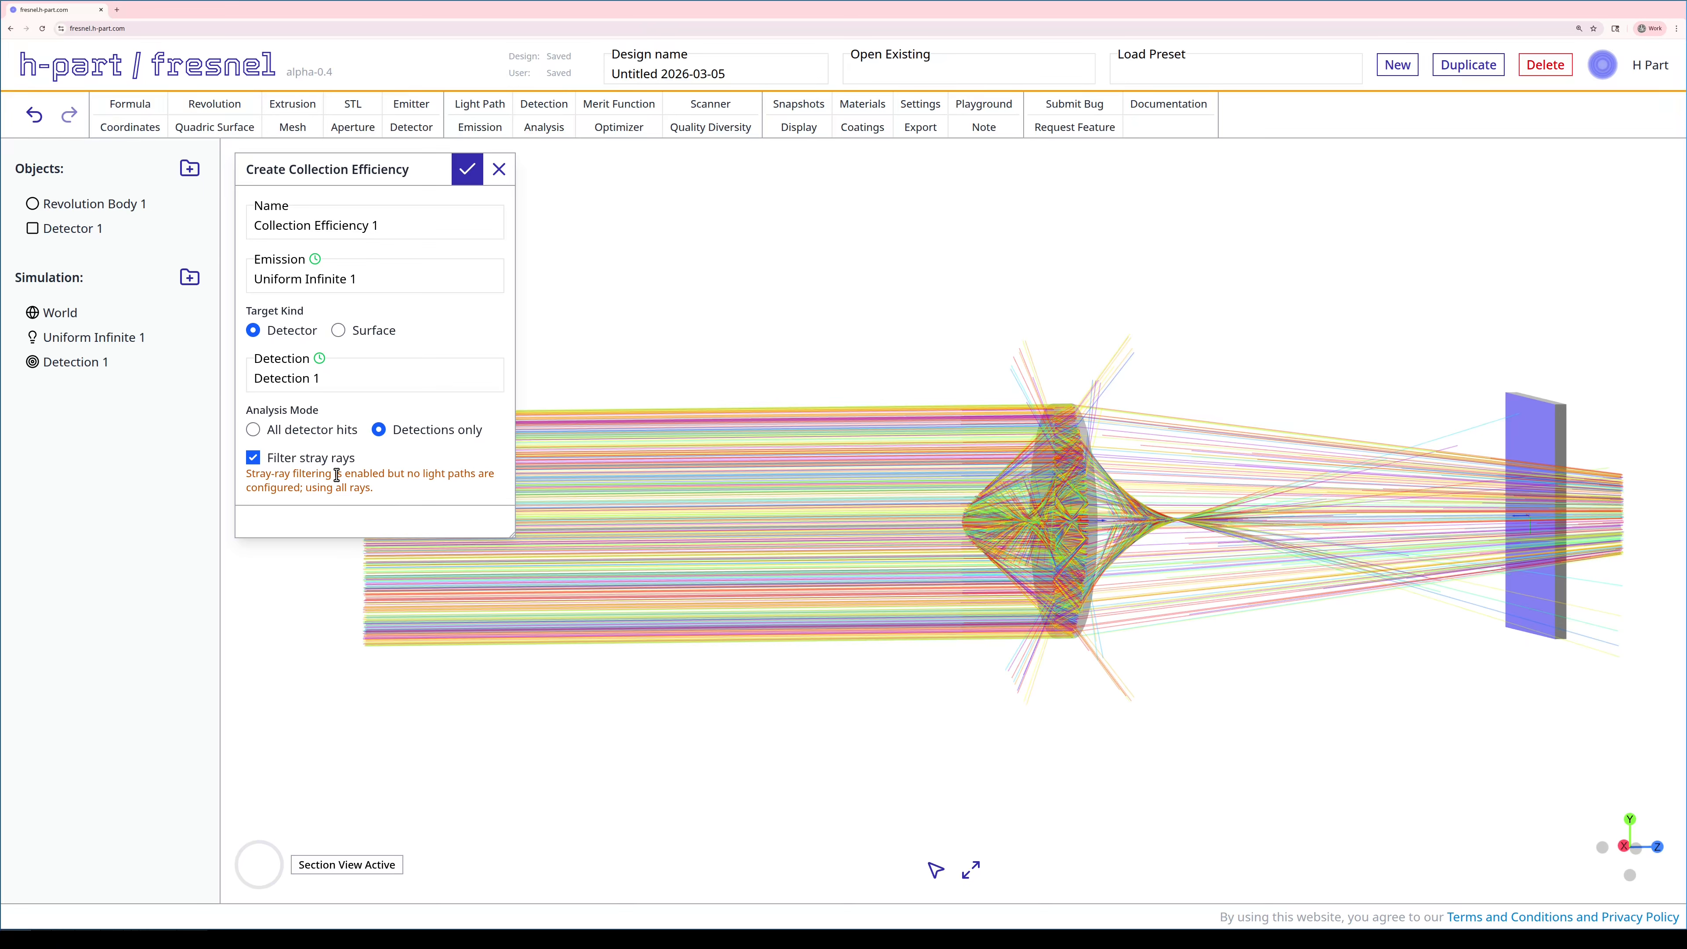
{"action": "left_click", "coordinate": [467, 169]}
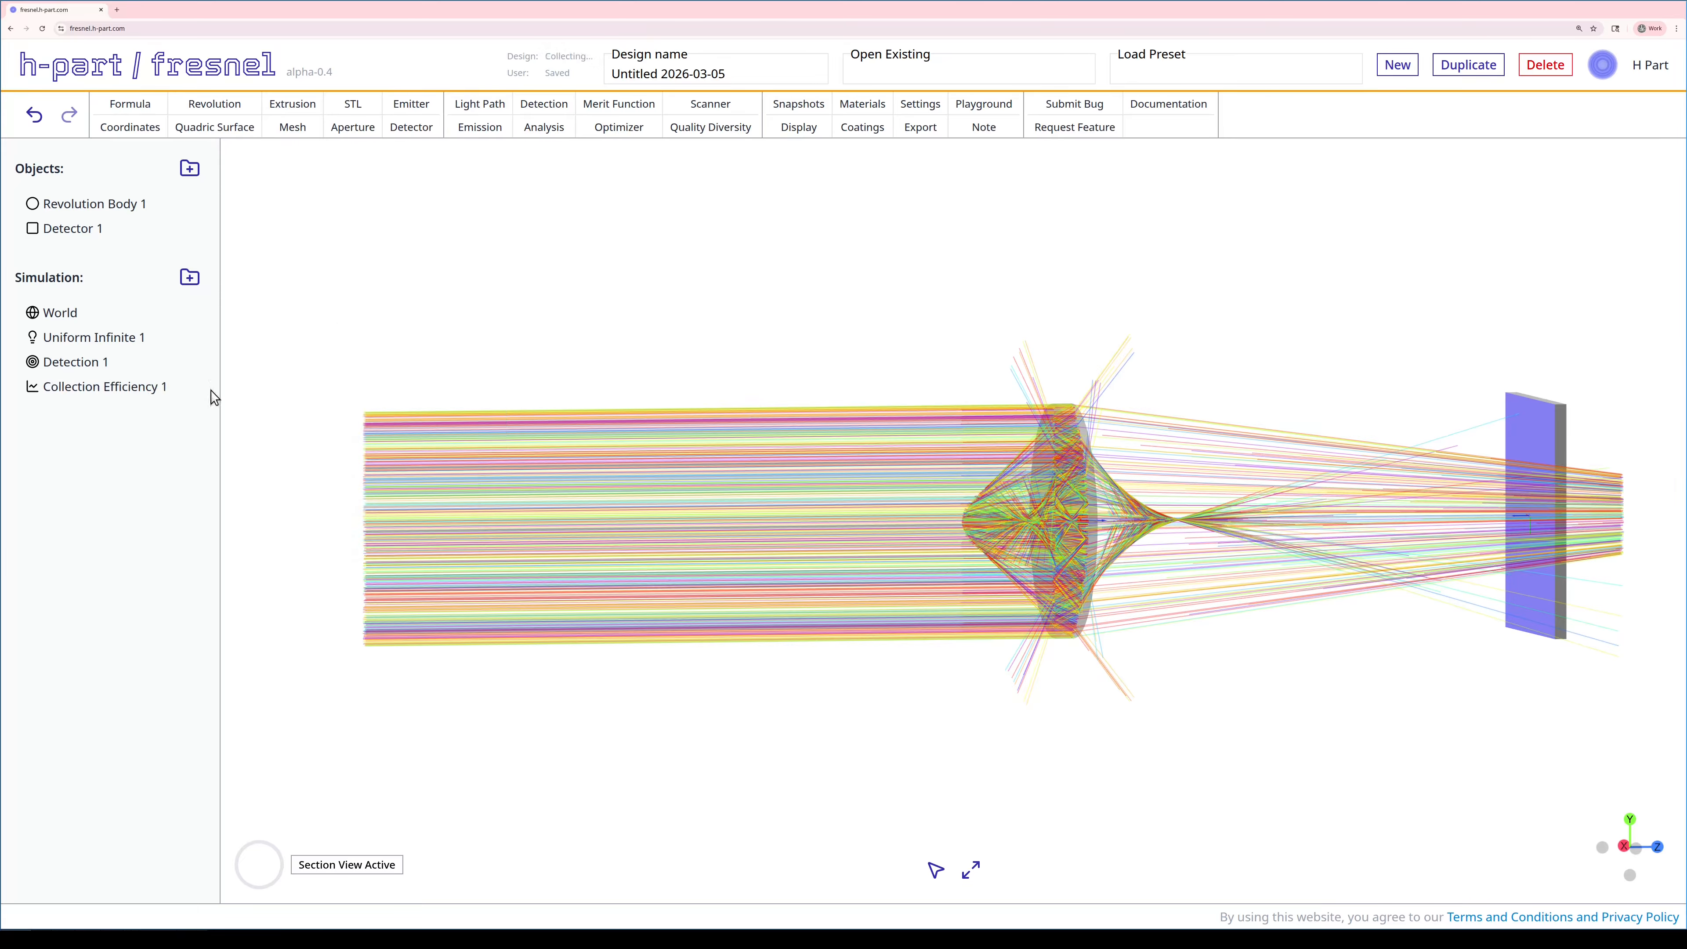
{"action": "right_click", "coordinate": [124, 392]}
- Run Collection Efficiency 1, review its 0.091% detection result, then close the results
{"action": "left_click", "coordinate": [147, 457]}
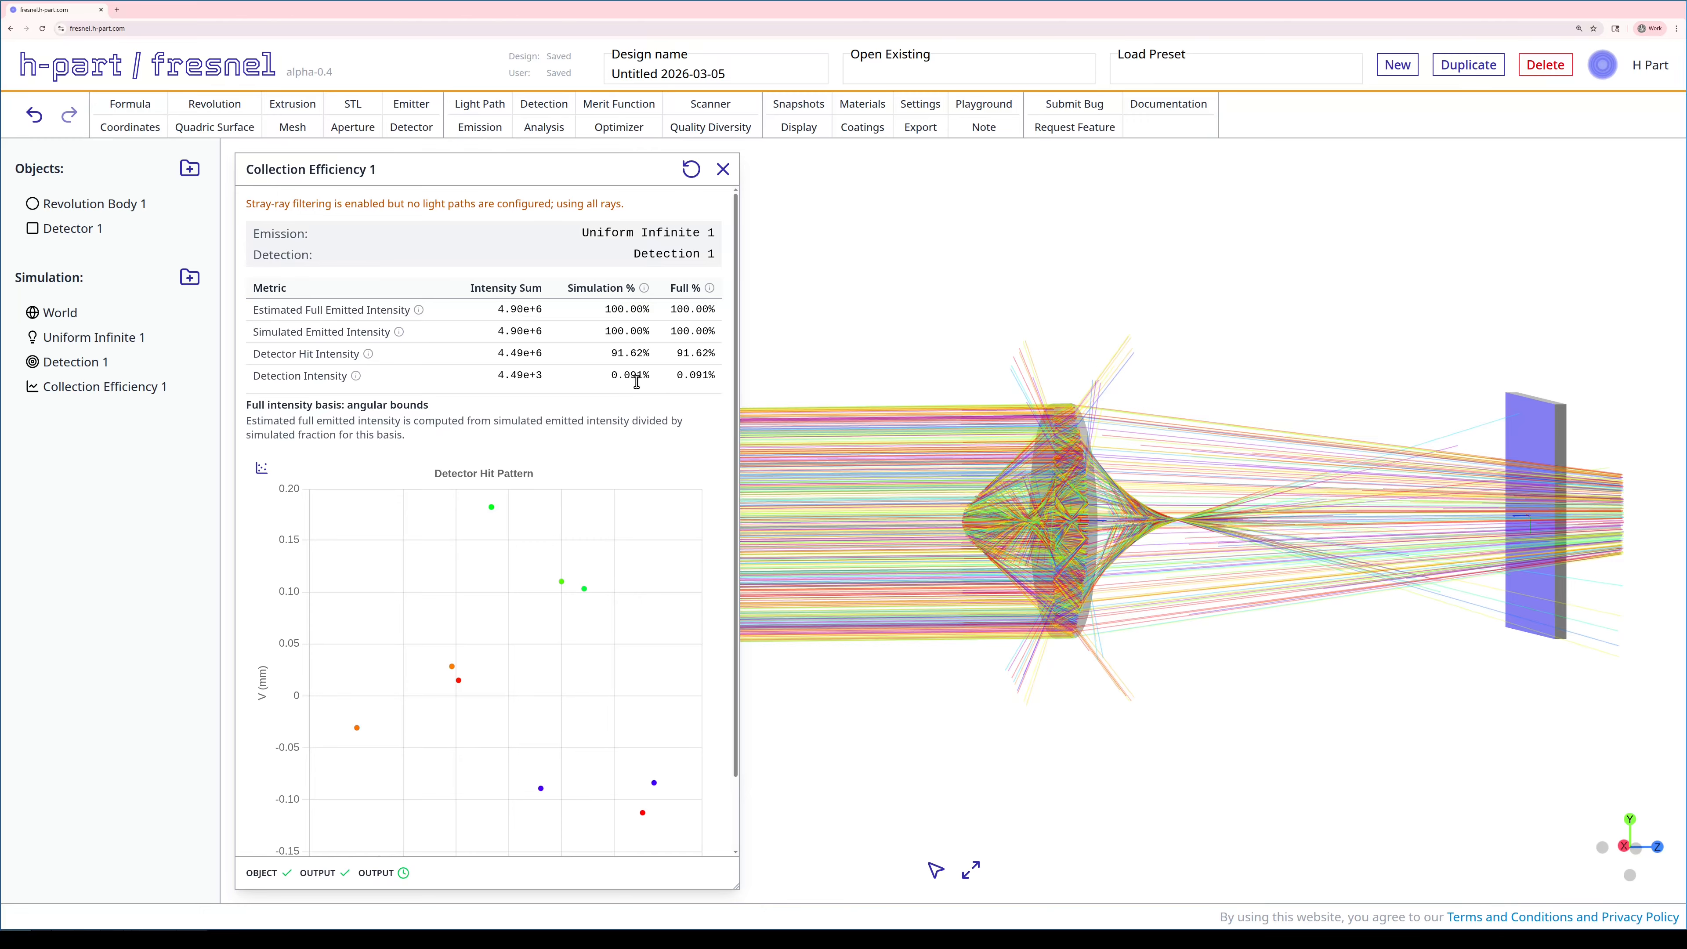
{"action": "scroll", "coordinate": [602, 559], "scroll_direction": "down", "scroll_amount": 1}
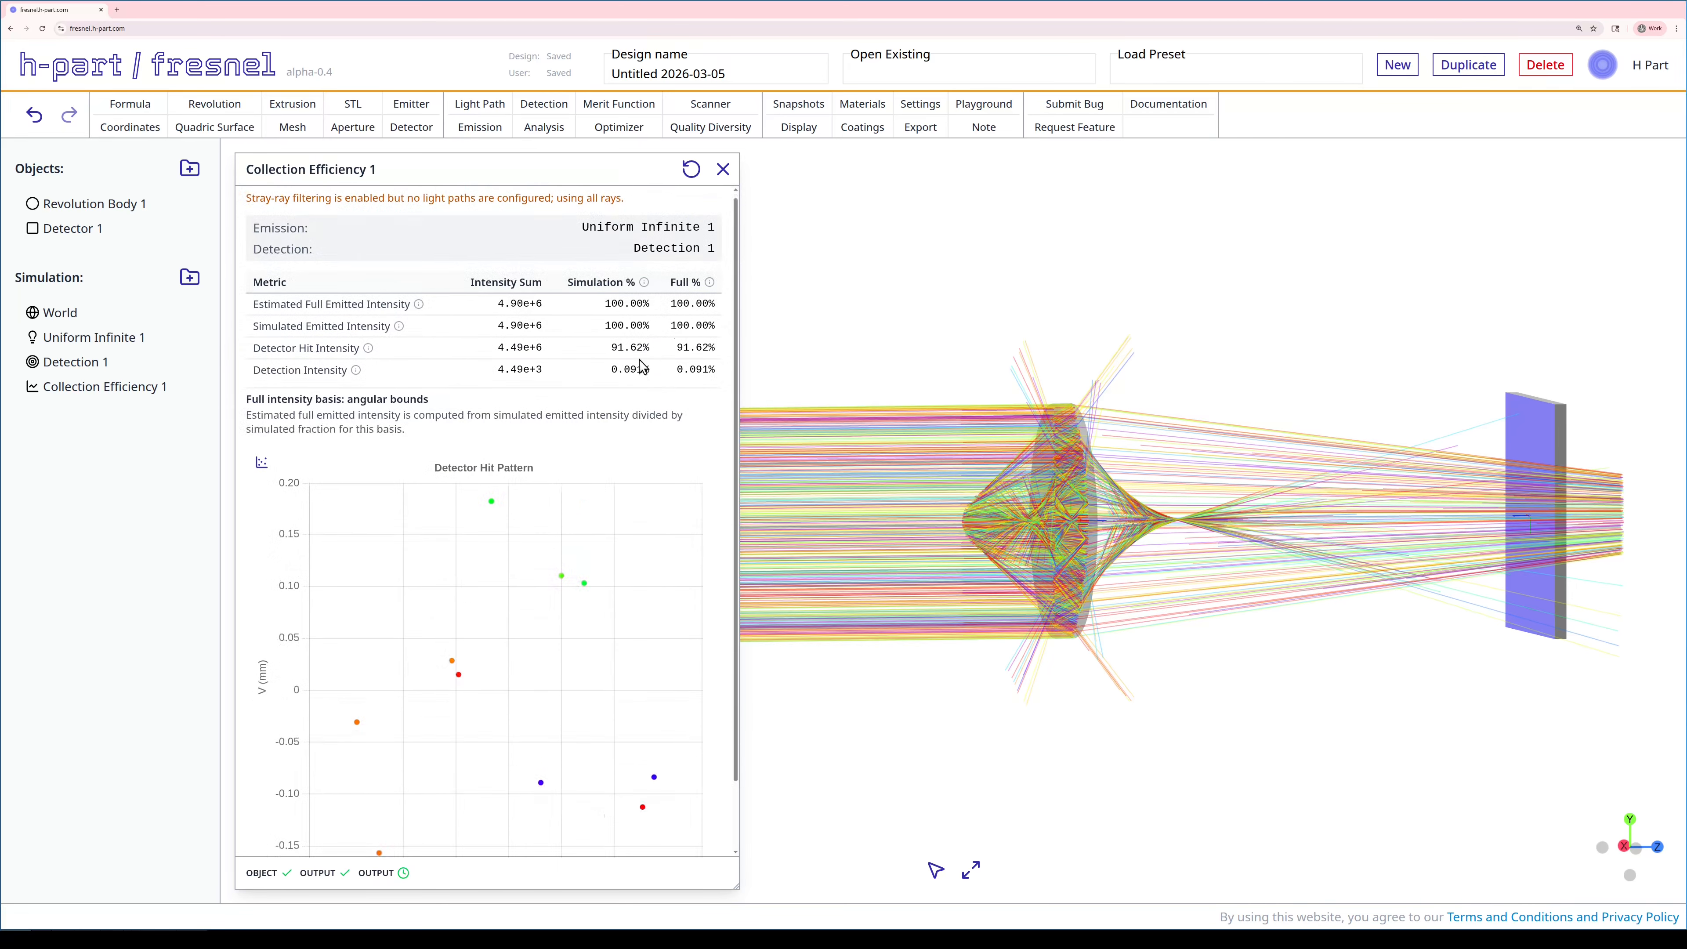
{"action": "scroll", "coordinate": [643, 367], "scroll_direction": "up", "scroll_amount": 1}
{"action": "left_click", "coordinate": [724, 171]}
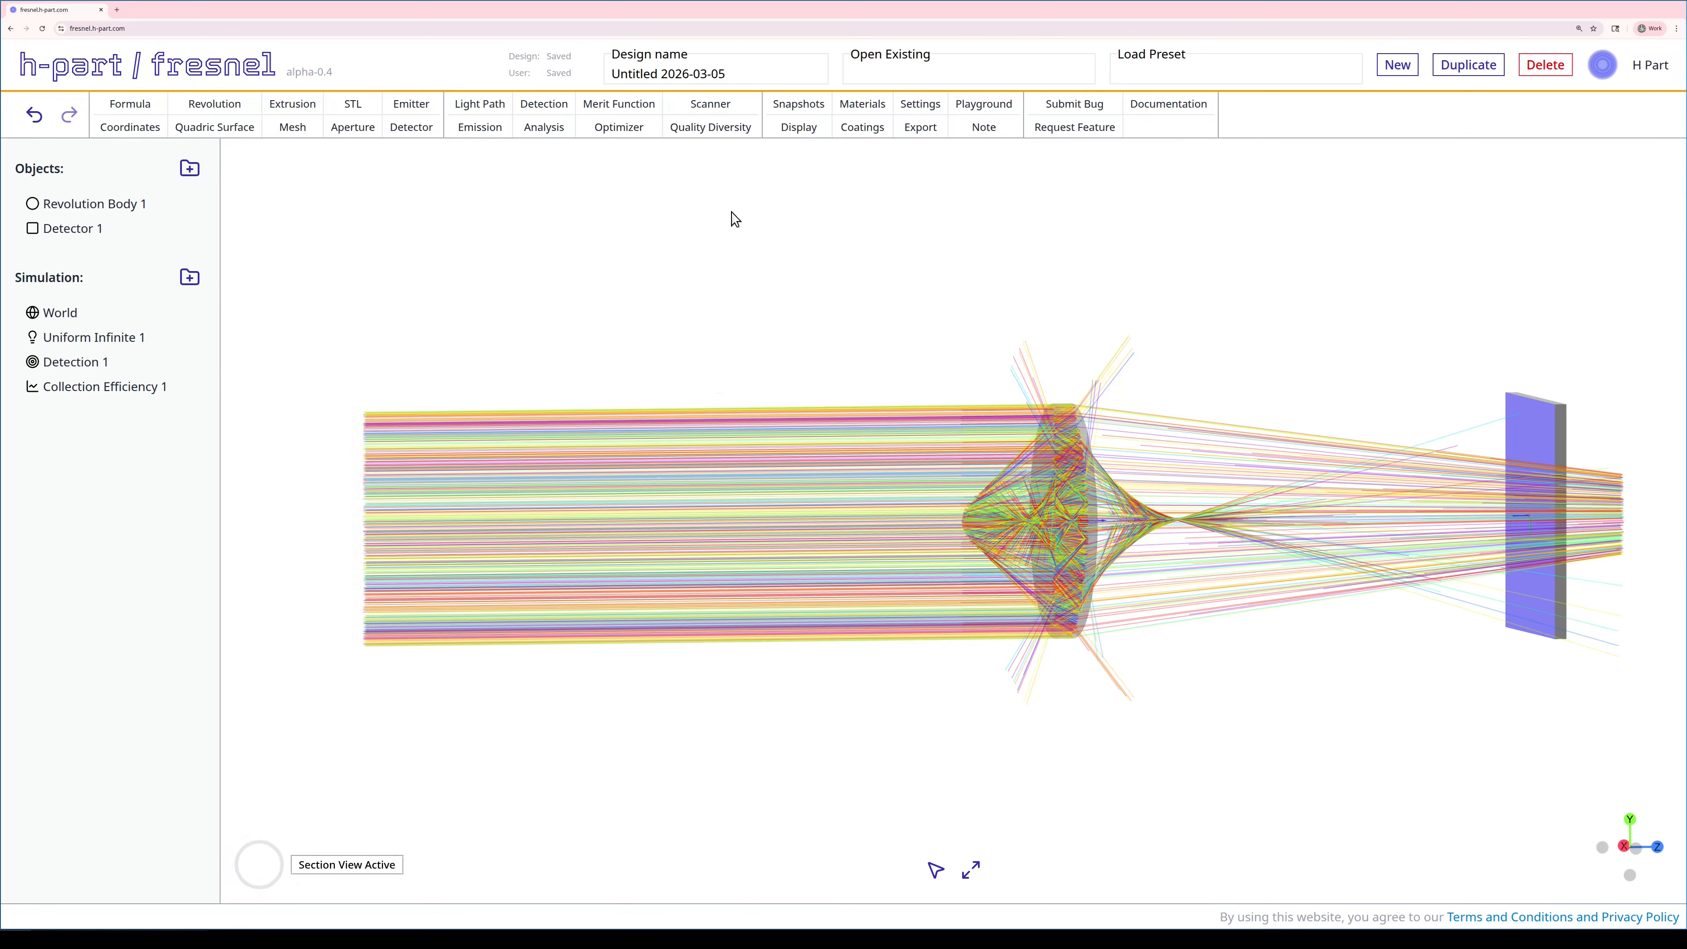
{"action": "left_click_drag", "start_coordinate": [734, 220], "coordinate": [722, 240]}
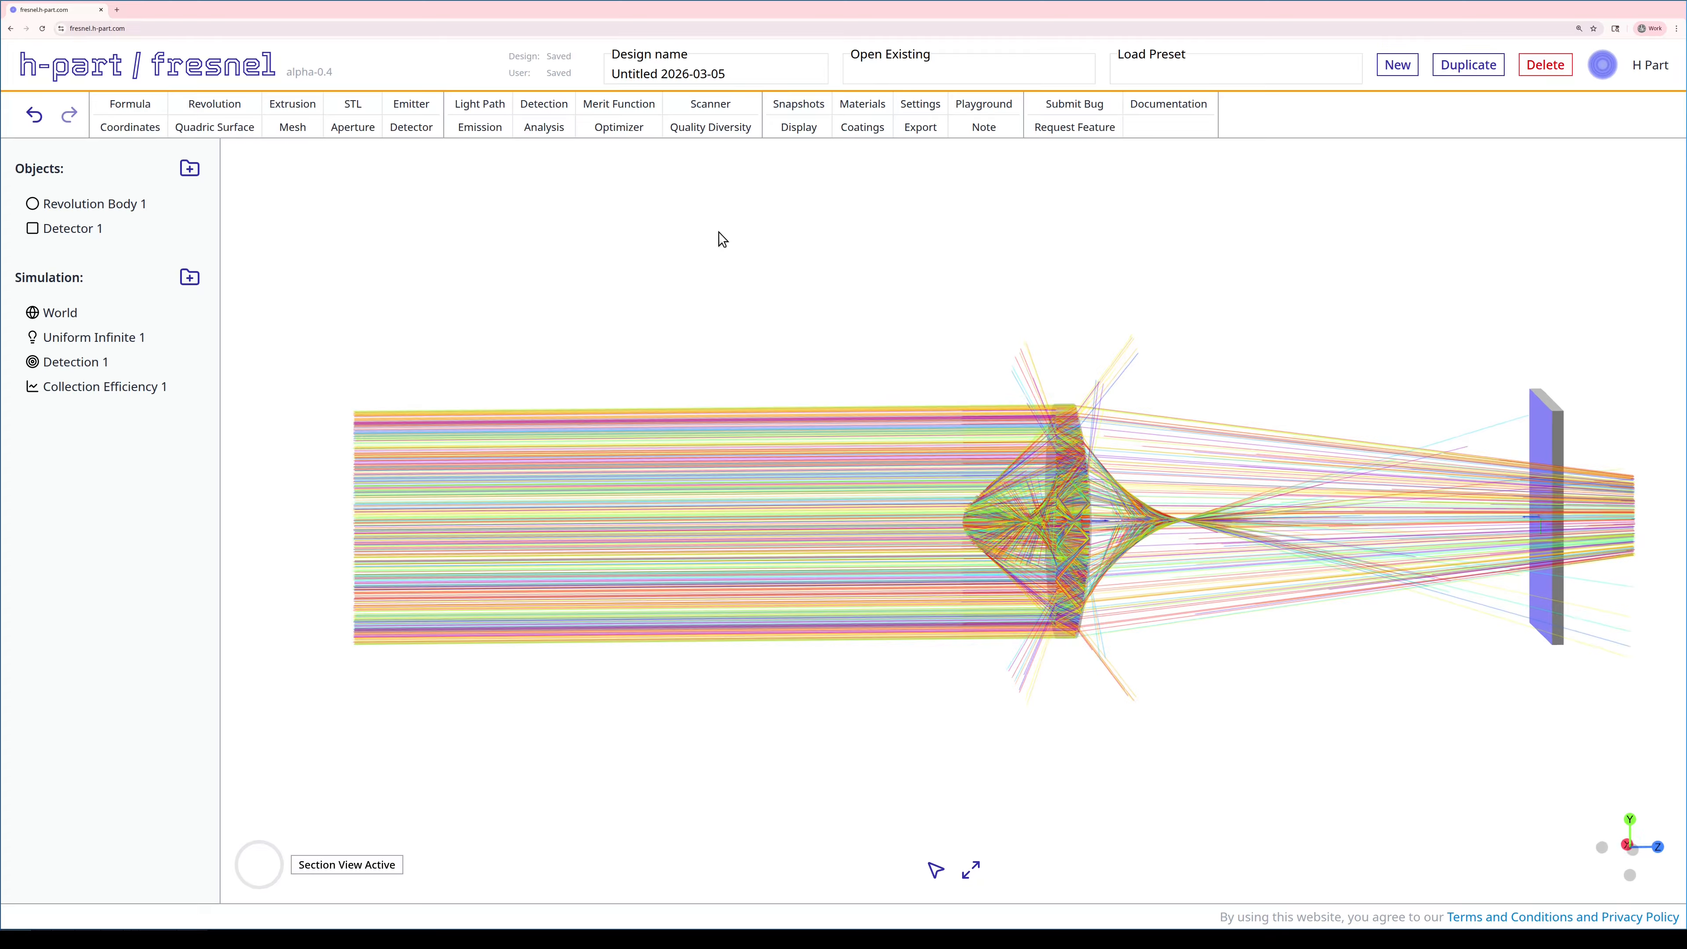